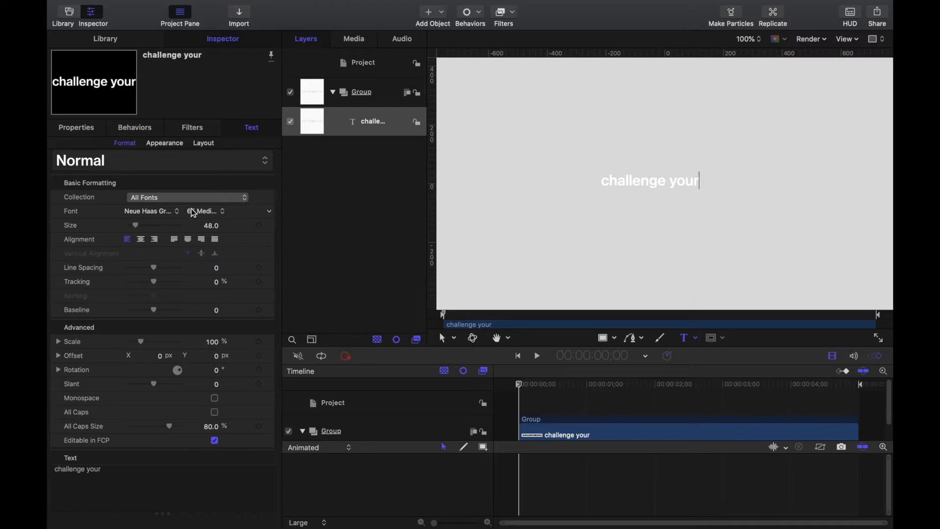
Step: Set the "challenge your" text's face colour to black and place a horizontal guide at the 0 mark
{"action": "left_click", "coordinate": [166, 143]}
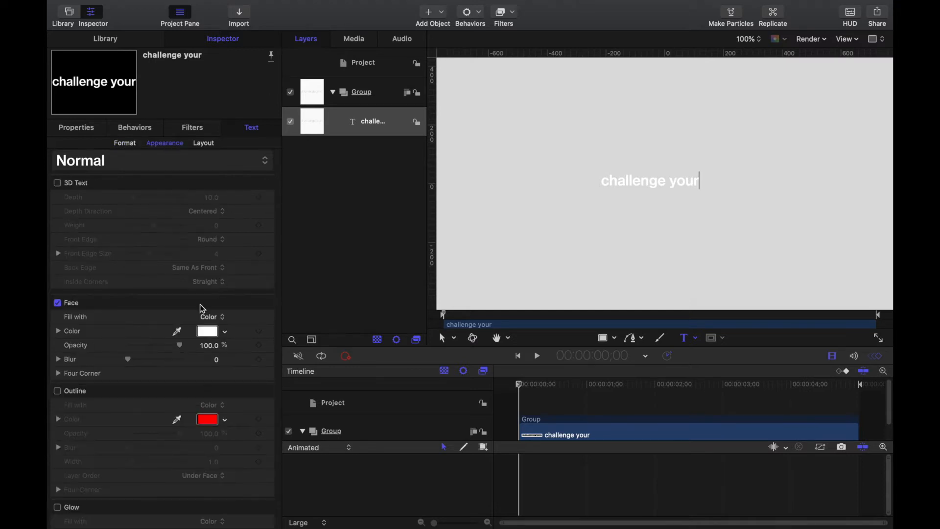
{"action": "left_click", "coordinate": [58, 331]}
{"action": "left_click_drag", "start_coordinate": [483, 52], "coordinate": [481, 187]}
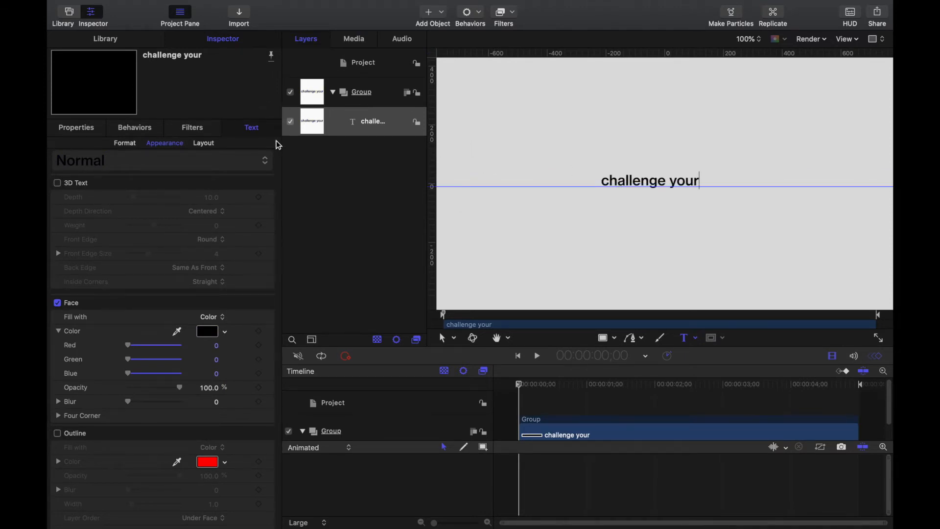
Step: Move the "challenge your" text into the left half of the canvas, keeping it on the horizontal guide
{"action": "left_click", "coordinate": [128, 144]}
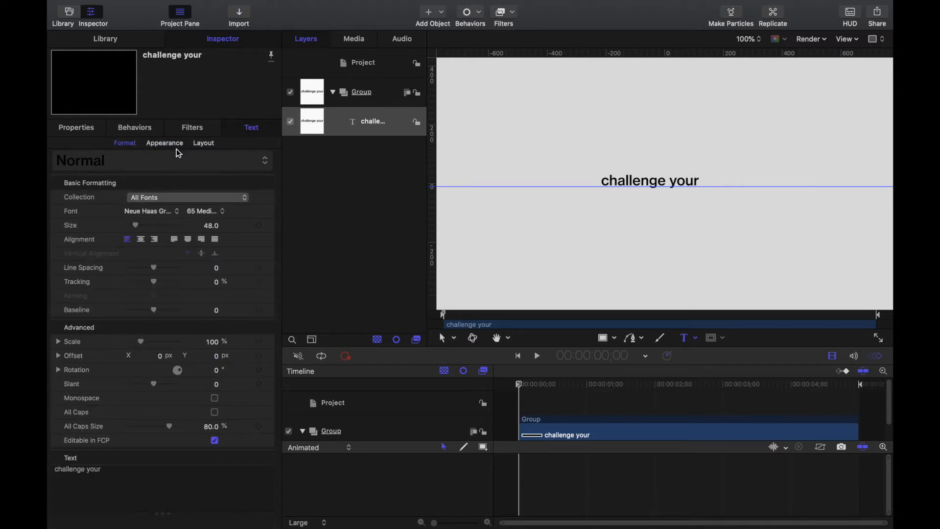
{"action": "left_click", "coordinate": [76, 129]}
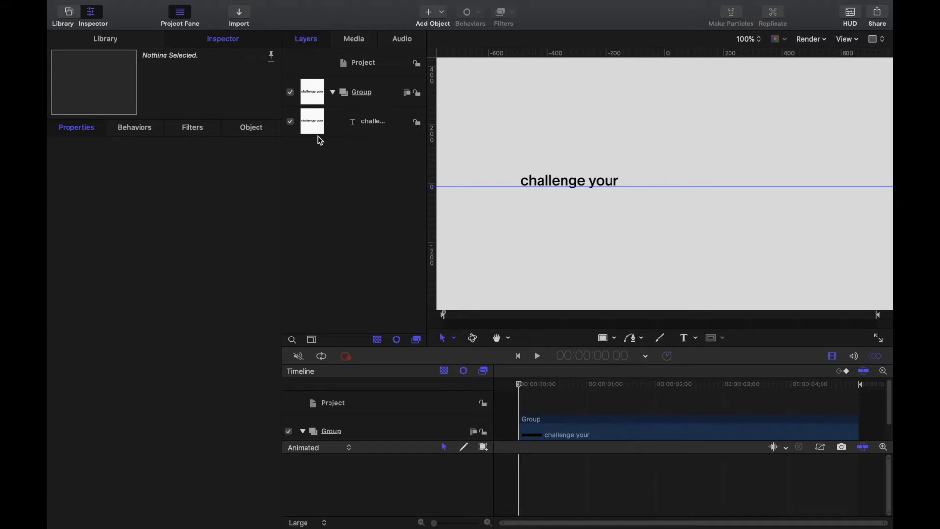
Step: Create a second text to the right of "challenge your" with the words self, limits and assumptions on separate lines
{"action": "left_click", "coordinate": [682, 339]}
{"action": "left_click", "coordinate": [662, 175]}
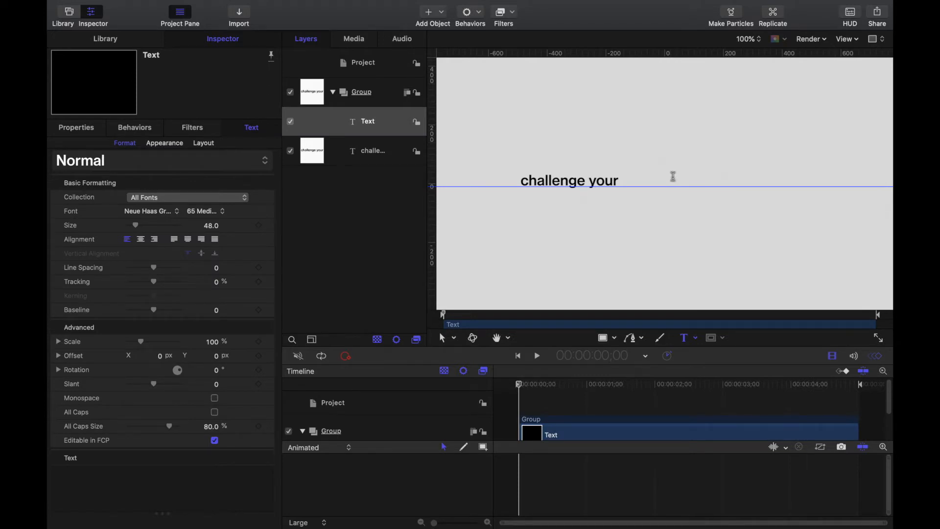
{"action": "type", "text": "se"}
{"action": "type", "text": "lf "}
{"action": "type", "text": "limi"}
{"action": "type", "text": "ts"}
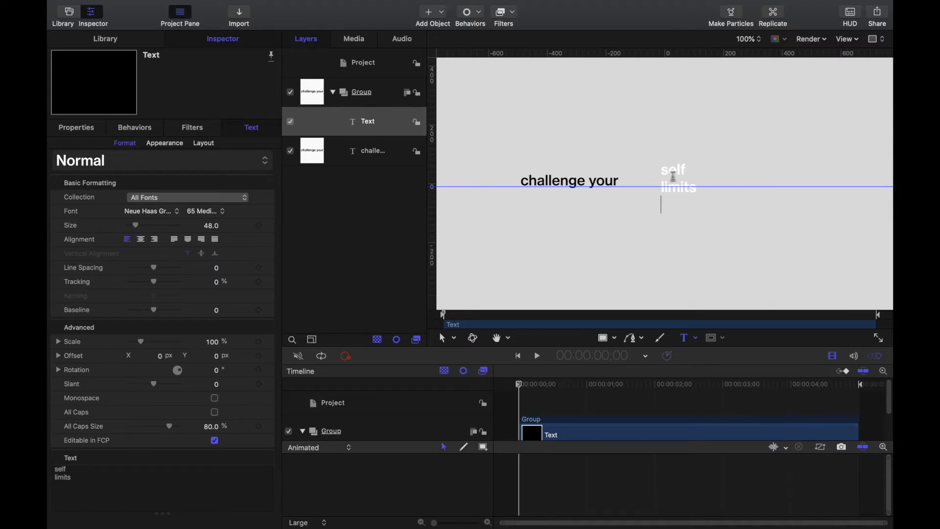
{"action": "type", "text": "assumptions"}
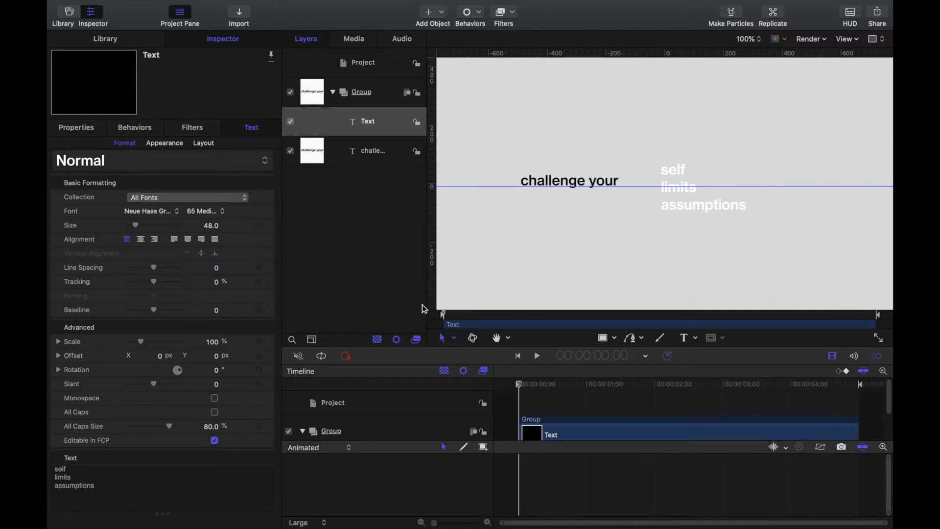
{"action": "key", "text": "Escape"}
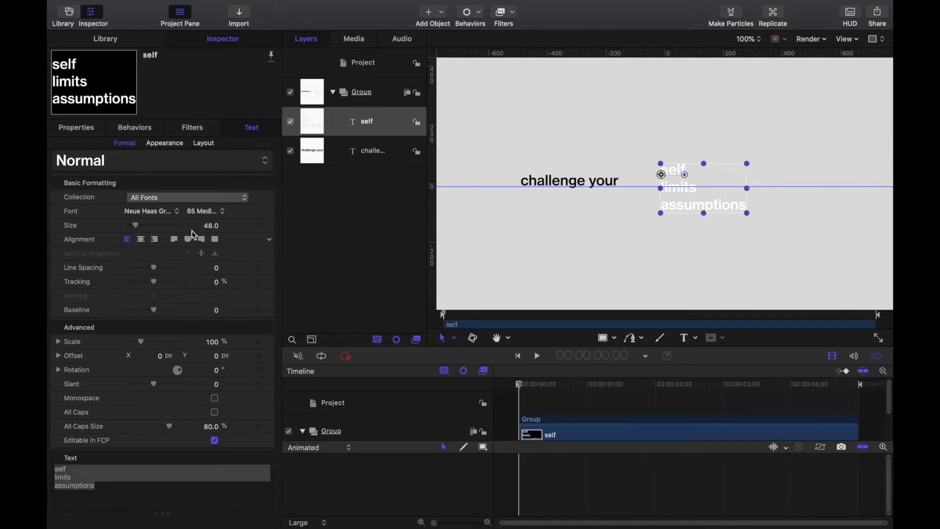
Step: Style the three-word list in 75 Bold and set its face colour's red, green and blue values to 0
{"action": "left_click", "coordinate": [225, 215]}
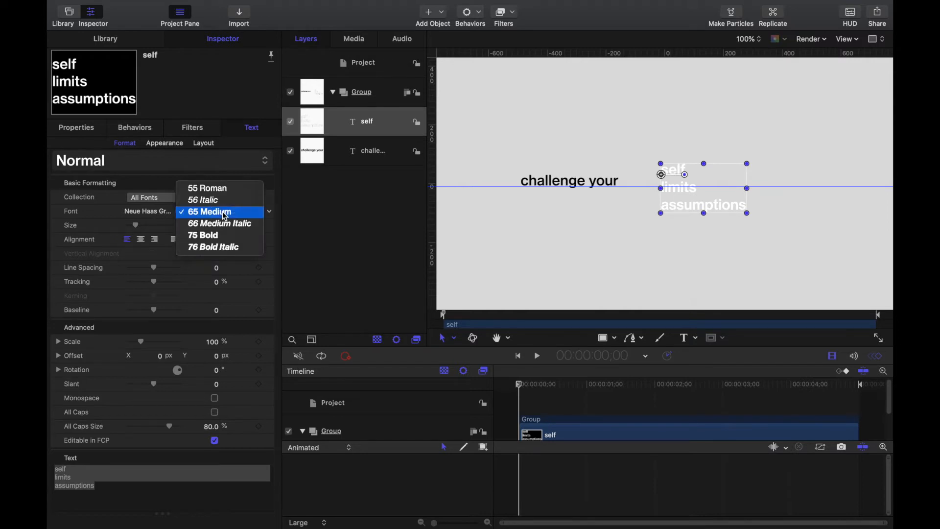
{"action": "left_click", "coordinate": [219, 237]}
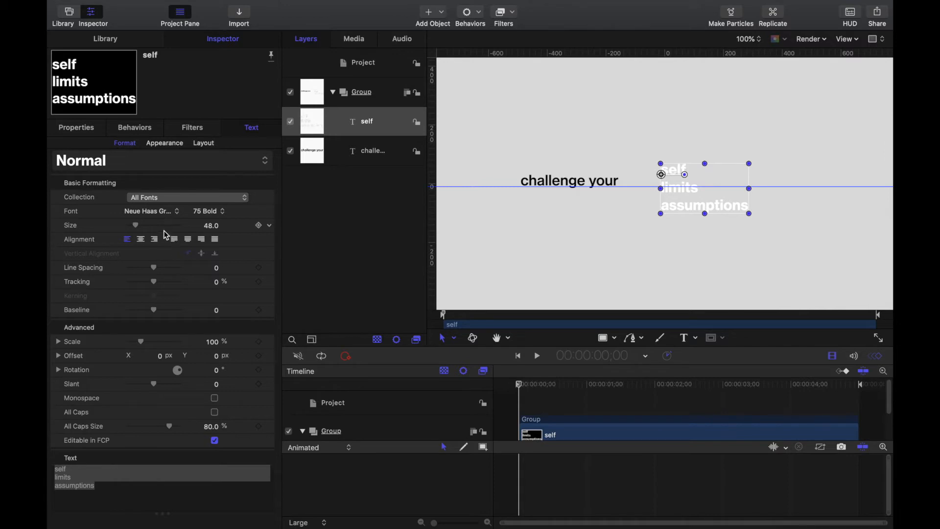
{"action": "left_click", "coordinate": [165, 143]}
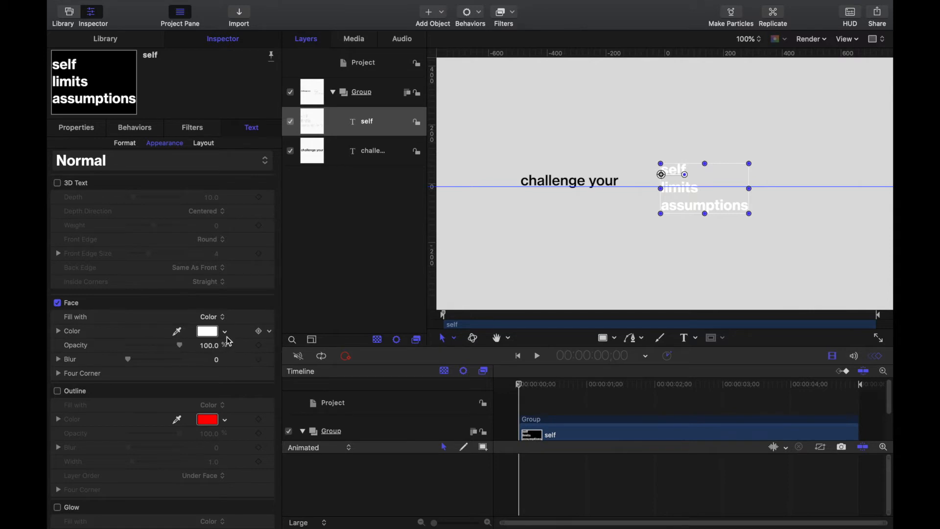
{"action": "left_click", "coordinate": [58, 331]}
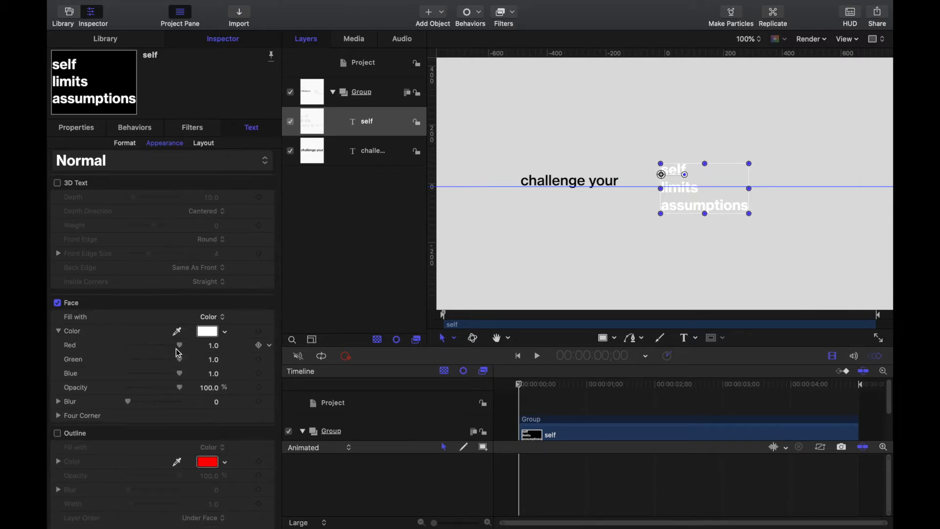
{"action": "left_click", "coordinate": [212, 345]}
{"action": "type", "text": "0"}
{"action": "left_click", "coordinate": [214, 359]}
{"action": "type", "text": "0"}
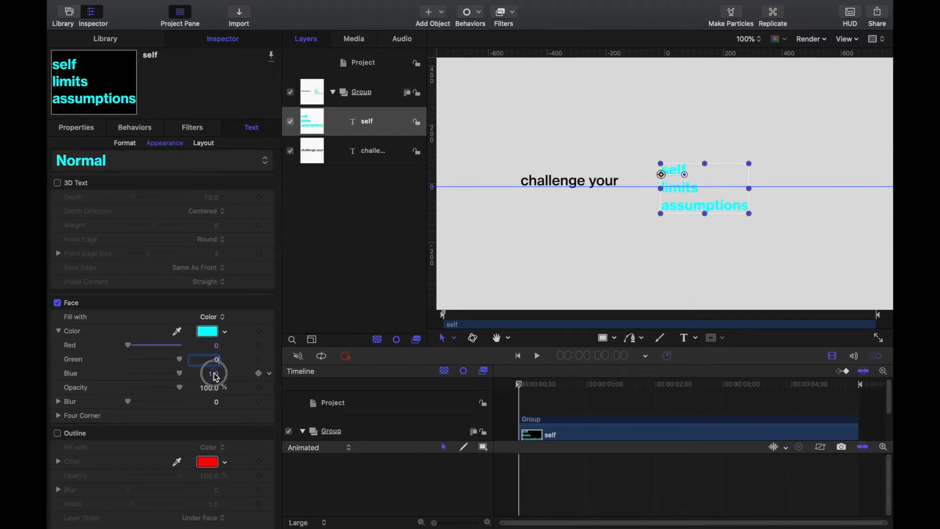
{"action": "key", "text": "Tab"}
{"action": "type", "text": "0"}
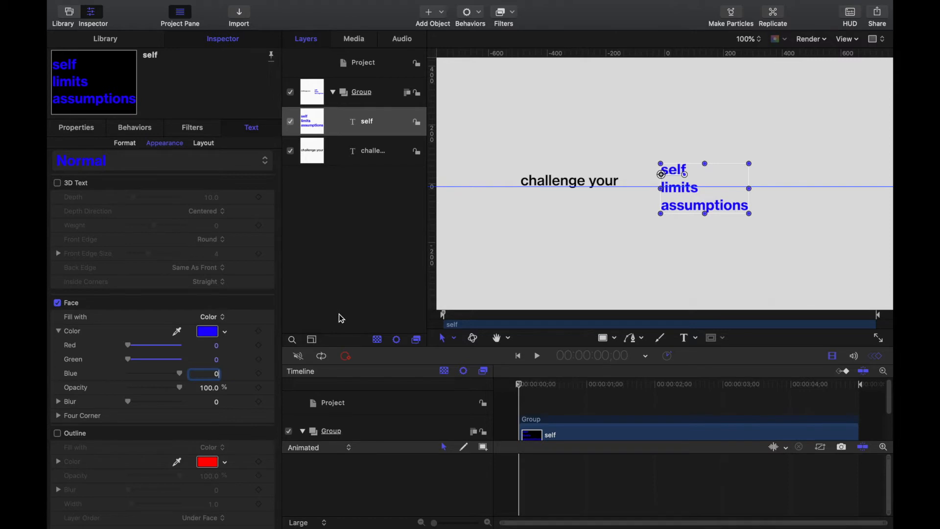
{"action": "key", "text": "Return"}
{"action": "left_click", "coordinate": [505, 289]}
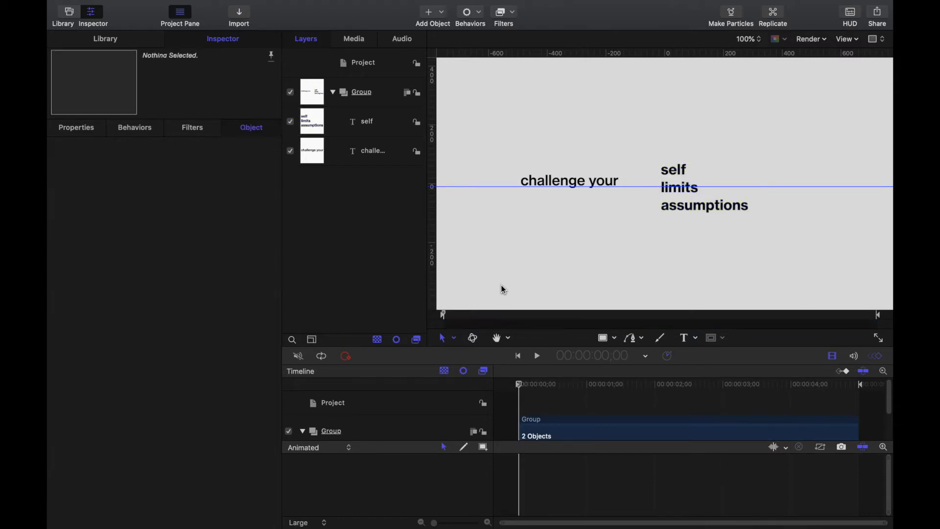
Step: Place a vertical guide just right of "challenge your" and move the word list against it, at about X -129, Y -4 px, with "self" level with the phrase
{"action": "left_click", "coordinate": [684, 211]}
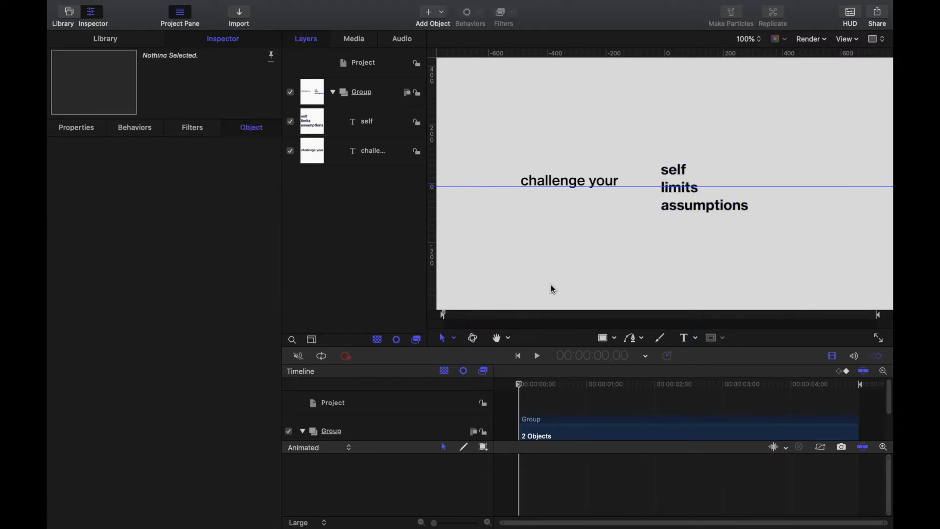
{"action": "left_click", "coordinate": [681, 193]}
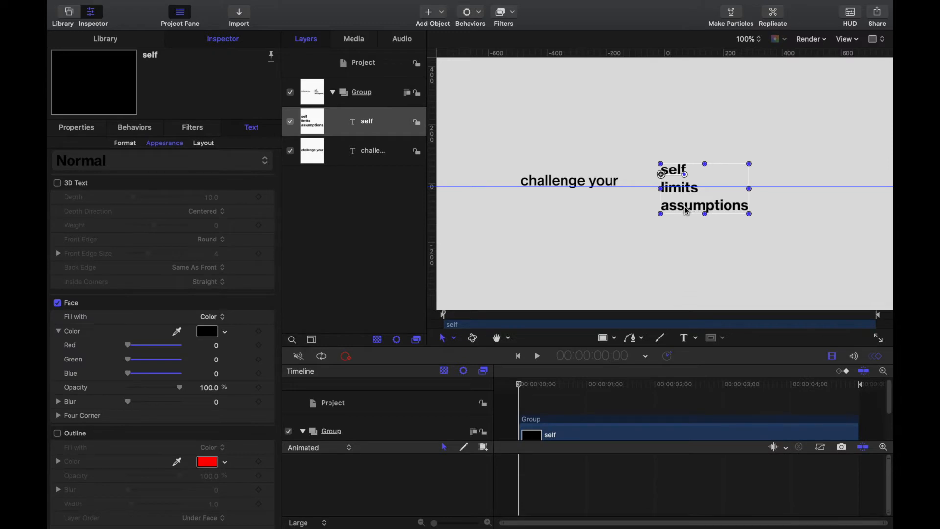
{"action": "left_click_drag", "start_coordinate": [432, 245], "coordinate": [626, 249]}
{"action": "left_click_drag", "start_coordinate": [630, 227], "coordinate": [625, 227]}
{"action": "left_click_drag", "start_coordinate": [681, 211], "coordinate": [645, 221]}
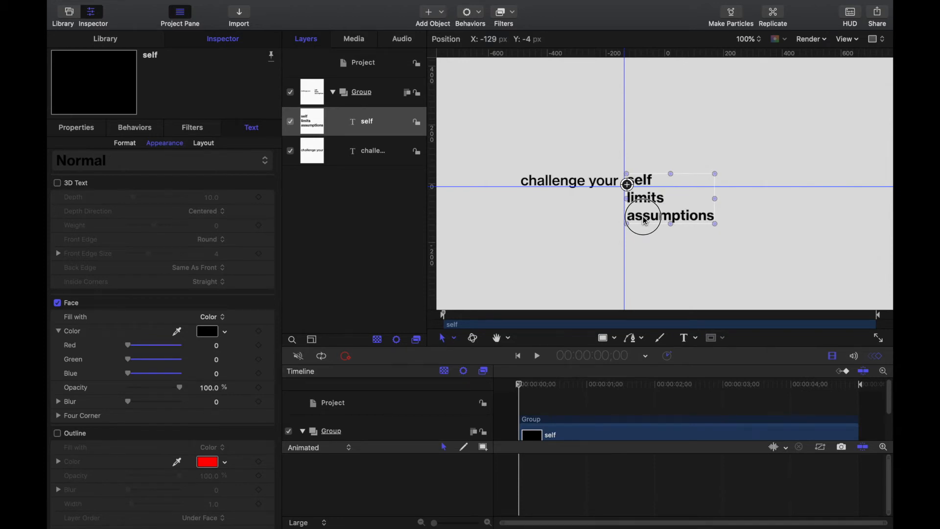
{"action": "left_click", "coordinate": [698, 266]}
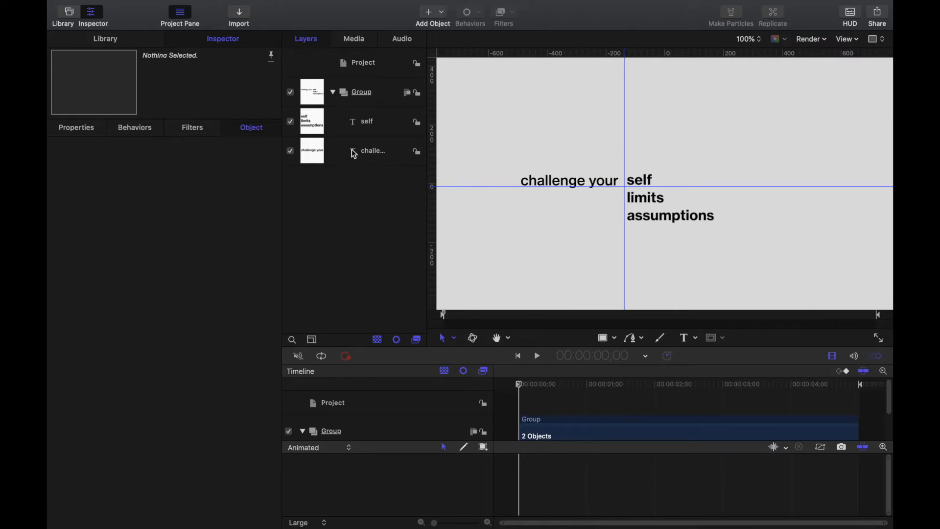
Step: Move the "self" text layer into a new group of its own and name that group Shifting Text
{"action": "left_click", "coordinate": [367, 121]}
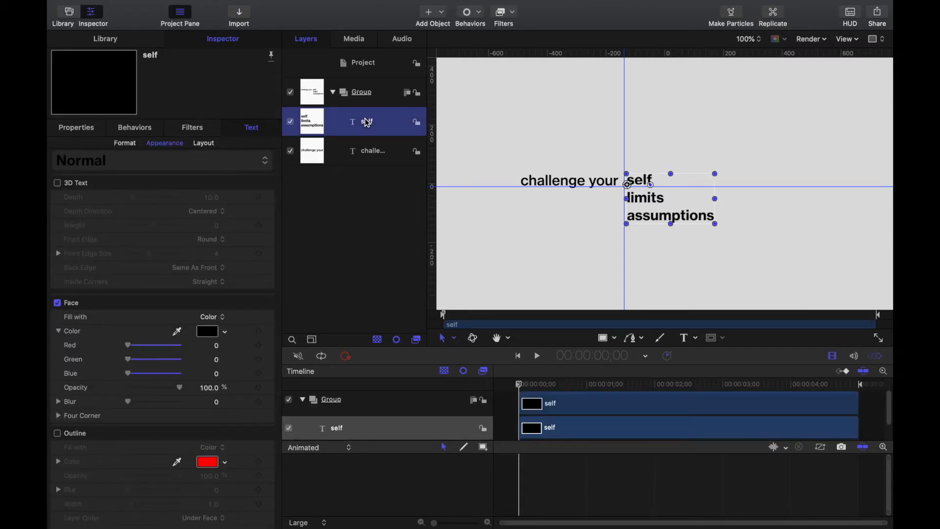
{"action": "left_click_drag", "start_coordinate": [367, 124], "coordinate": [358, 84]}
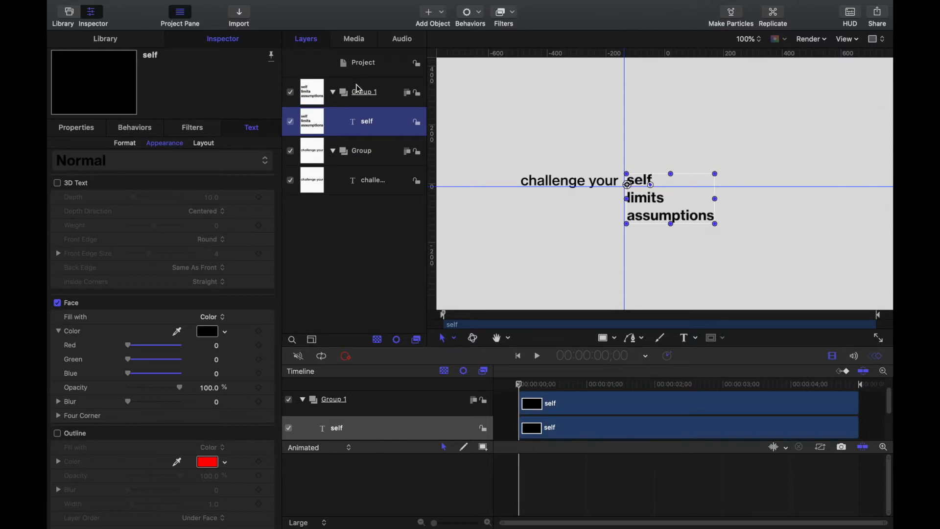
{"action": "left_click", "coordinate": [368, 98]}
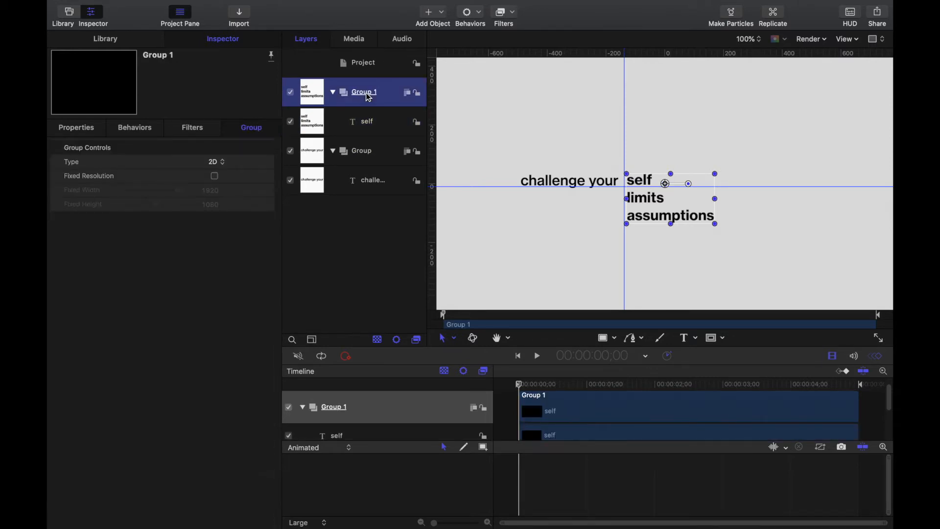
{"action": "double_click", "coordinate": [368, 93]}
{"action": "key", "text": "BackSpace"}
{"action": "key", "text": "BackSpace"}
{"action": "key", "text": "BackSpace"}
{"action": "key", "text": "BackSpace"}
{"action": "key", "text": "BackSpace"}
{"action": "key", "text": "BackSpace"}
{"action": "type", "text": "Shi"}
{"action": "type", "text": "fting Te"}
{"action": "type", "text": "t"}
Step: Rename the group that holds the "challenge your" text as Static Text
{"action": "left_click", "coordinate": [365, 152]}
{"action": "double_click", "coordinate": [372, 152]}
{"action": "key", "text": "BackSpace"}
{"action": "key", "text": "BackSpace"}
{"action": "key", "text": "BackSpace"}
{"action": "key", "text": "BackSpace"}
{"action": "key", "text": "BackSpace"}
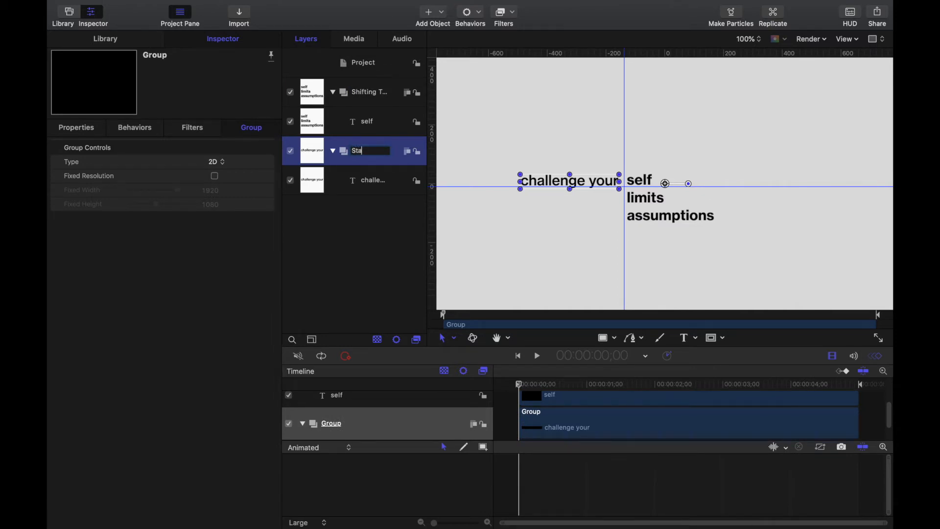
{"action": "type", "text": "Static Text"}
{"action": "left_click", "coordinate": [368, 225]}
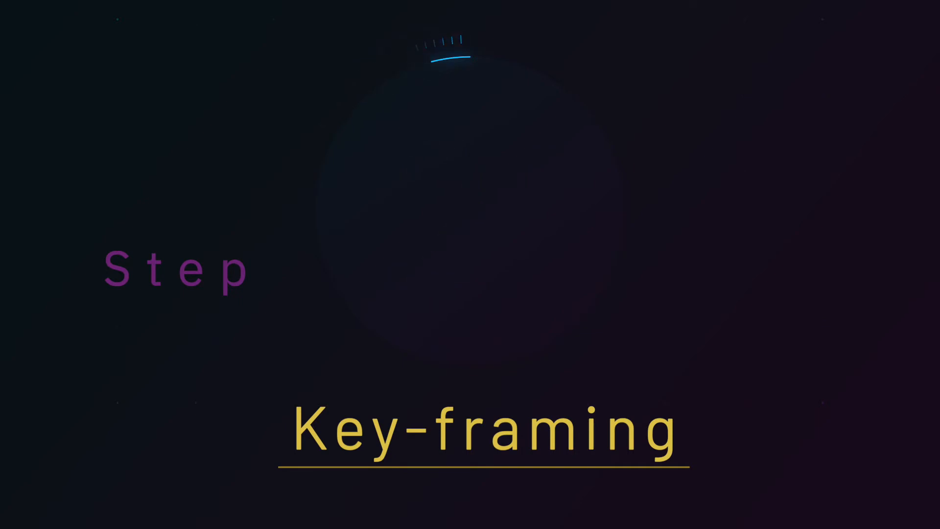
Step: Add position keyframes to the "self" text layer at 0;05 and 1;05, holding the same position at both
{"action": "left_click_drag", "start_coordinate": [536, 388], "coordinate": [530, 389]}
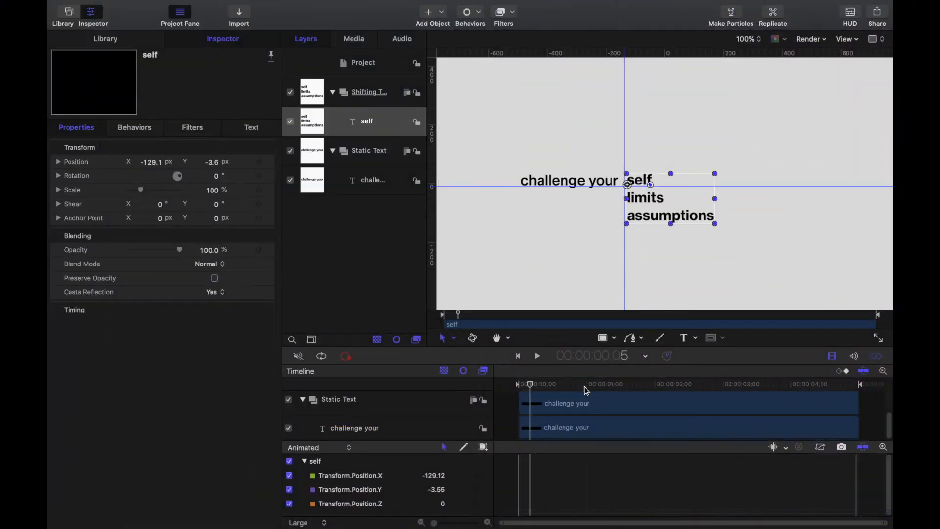
{"action": "mouse_move", "coordinate": [251, 162]}
{"action": "left_click", "coordinate": [259, 162]}
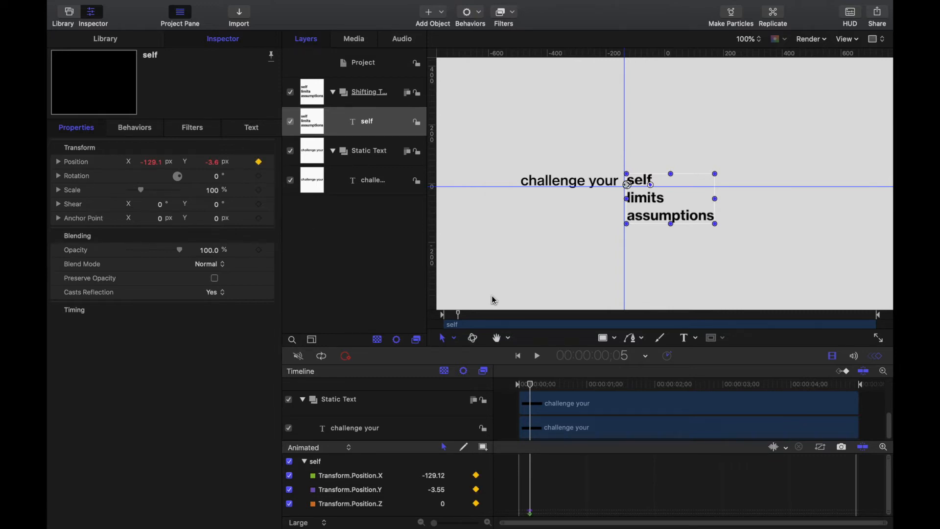
{"action": "left_click", "coordinate": [528, 385]}
{"action": "left_click_drag", "start_coordinate": [531, 388], "coordinate": [599, 389]}
{"action": "left_click", "coordinate": [259, 163]}
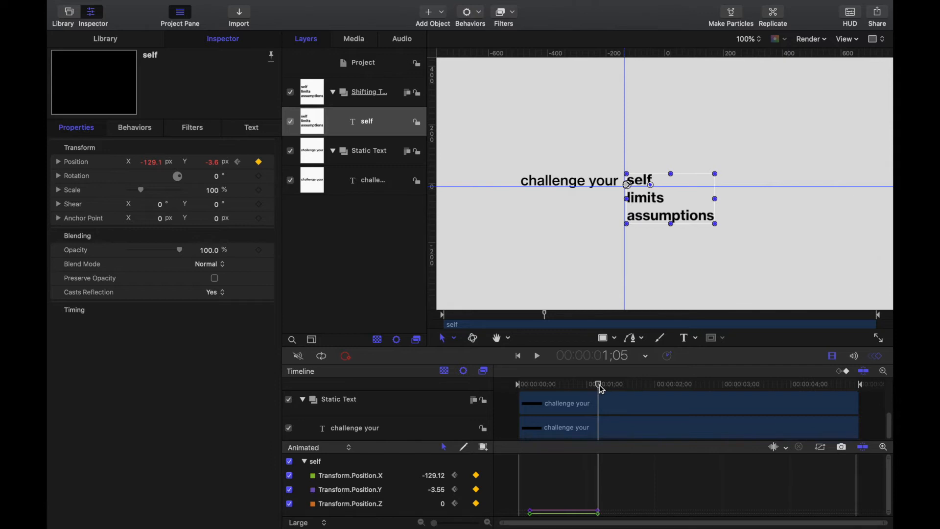
Step: At 1;20 raise the word list to Y 54.4 px so "limits" meets the phrase, and add a holding position keyframe at 2;20
{"action": "left_click_drag", "start_coordinate": [602, 389], "coordinate": [636, 390]}
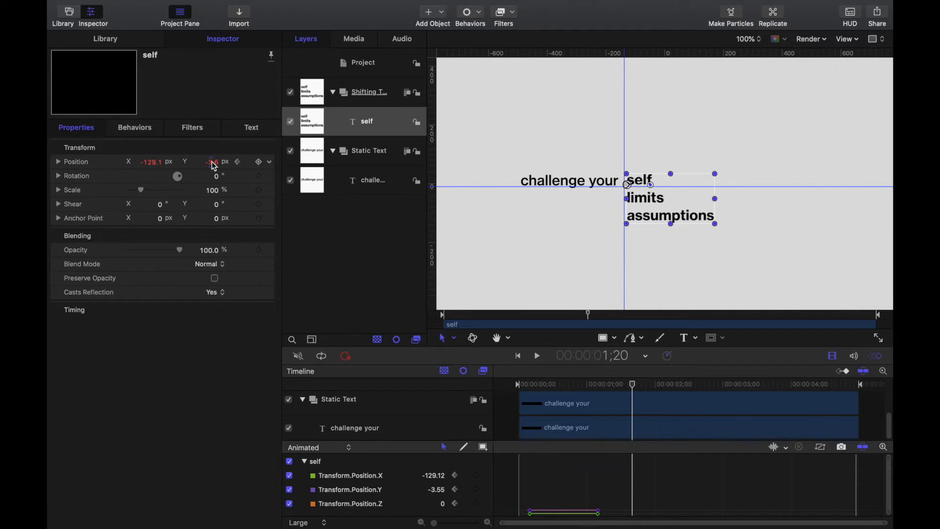
{"action": "left_click_drag", "start_coordinate": [213, 167], "coordinate": [212, 162]}
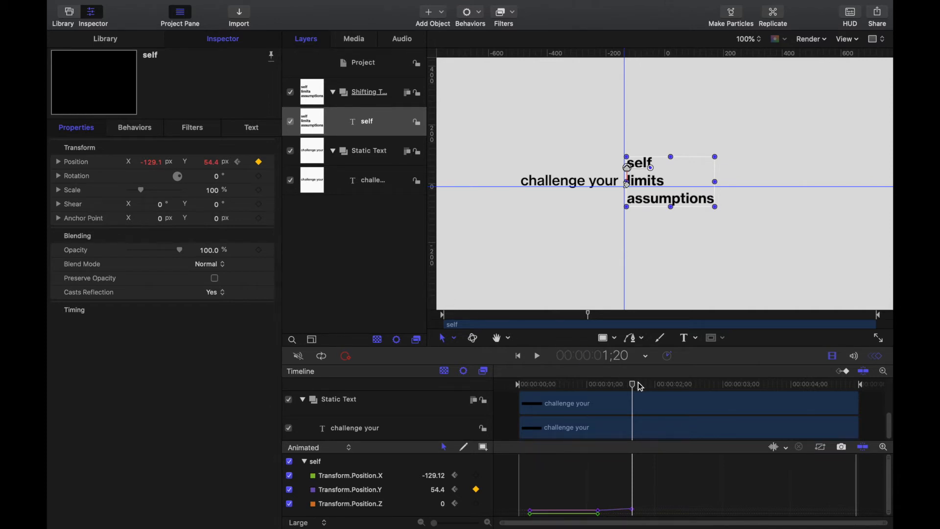
{"action": "left_click_drag", "start_coordinate": [637, 387], "coordinate": [703, 389]}
{"action": "left_click", "coordinate": [259, 163]}
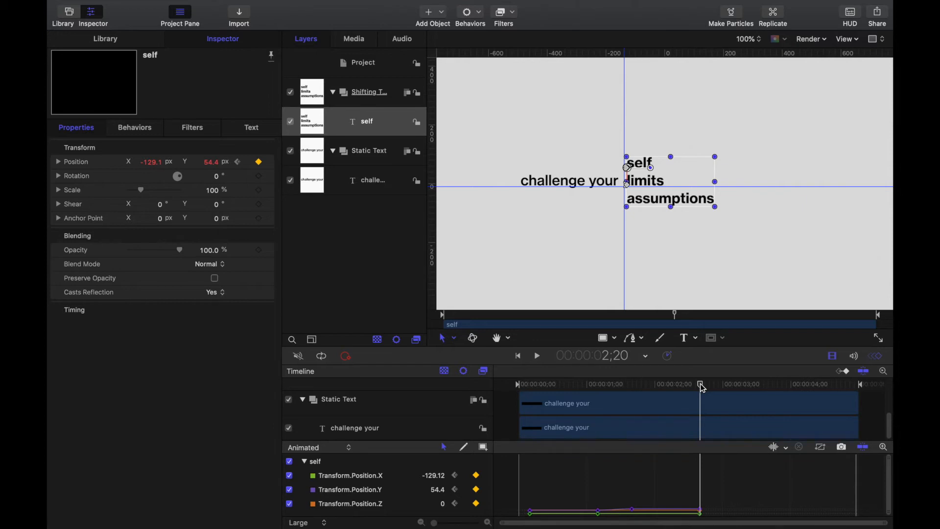
Step: At 3;05 raise the word list to Y 116.4 px so "assumptions" meets the phrase, and add a holding position keyframe at 4;05
{"action": "left_click_drag", "start_coordinate": [704, 388], "coordinate": [737, 390]}
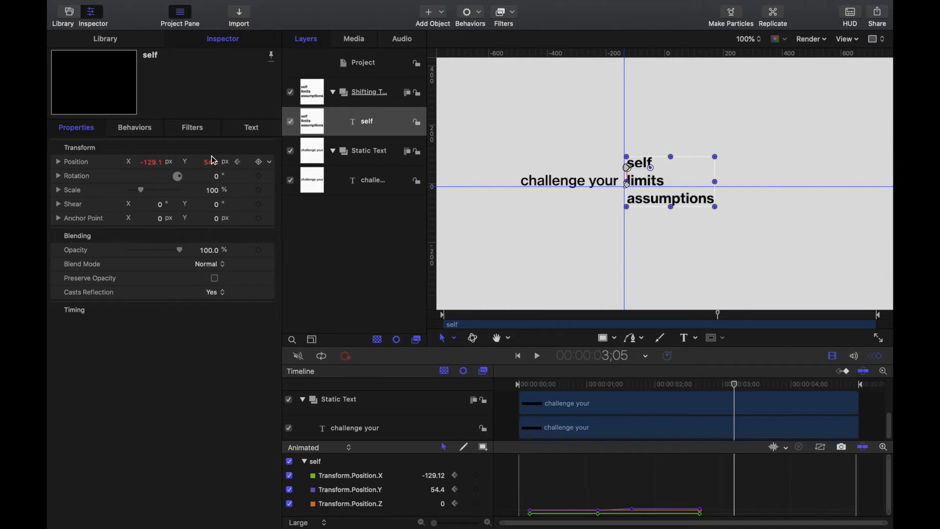
{"action": "left_click_drag", "start_coordinate": [211, 162], "coordinate": [210, 164]}
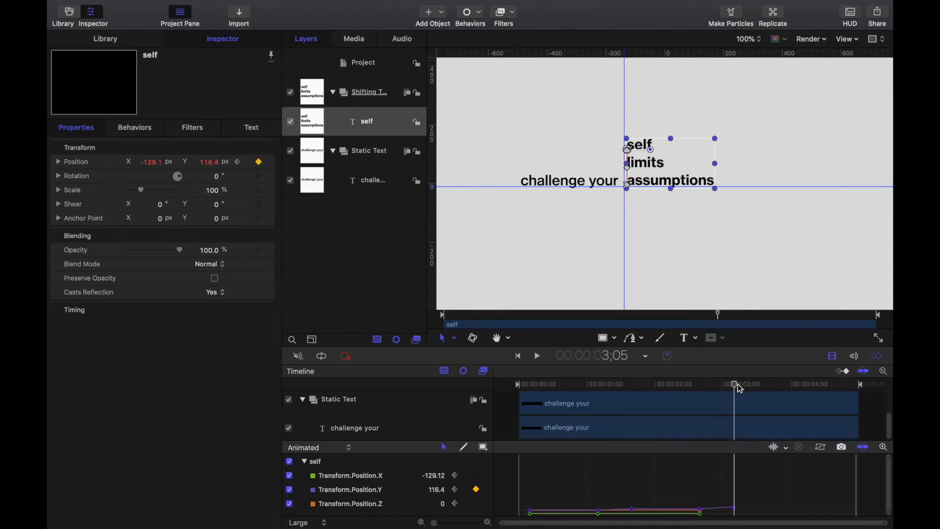
{"action": "left_click_drag", "start_coordinate": [740, 389], "coordinate": [806, 390]}
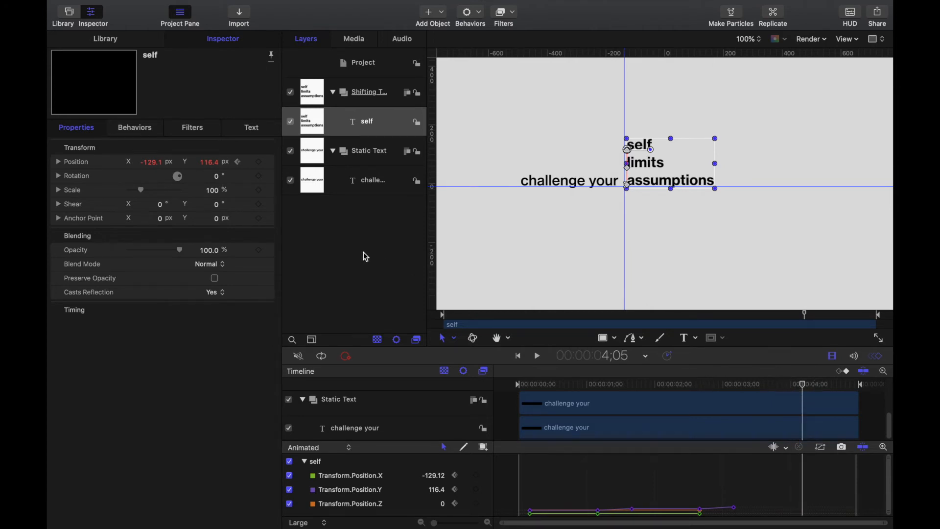
{"action": "left_click", "coordinate": [259, 162]}
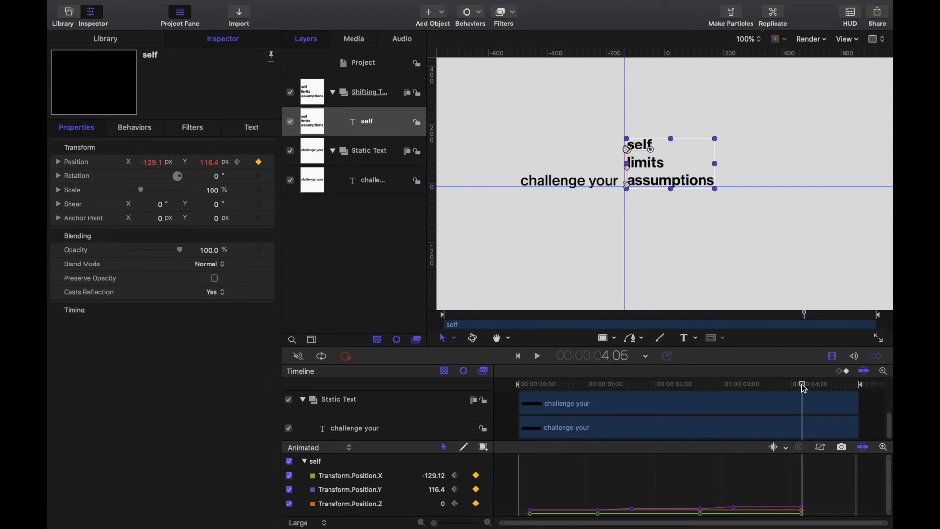
{"action": "left_click_drag", "start_coordinate": [805, 389], "coordinate": [744, 389]}
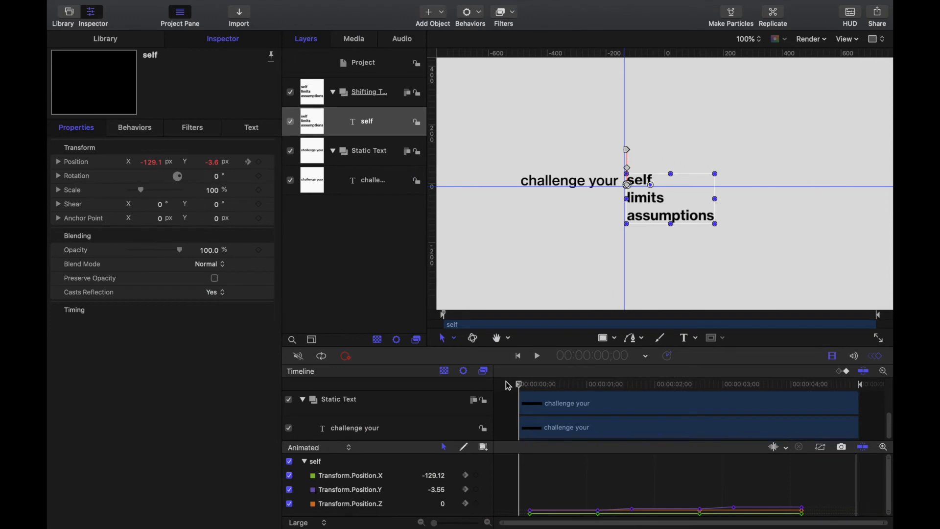
Step: Draw a rectangle mask on the Shifting Text group around the "self" line, wide enough to fit "assumptions"
{"action": "left_click", "coordinate": [361, 94]}
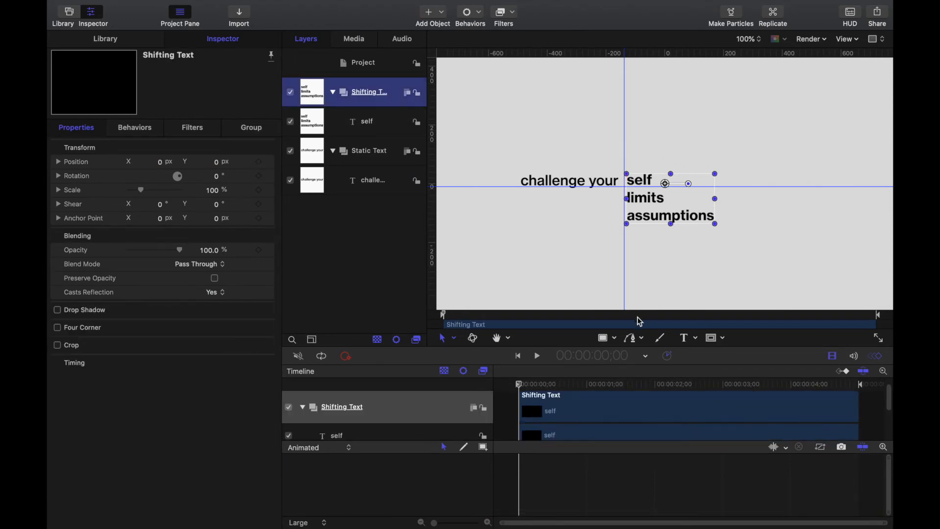
{"action": "left_click", "coordinate": [723, 347]}
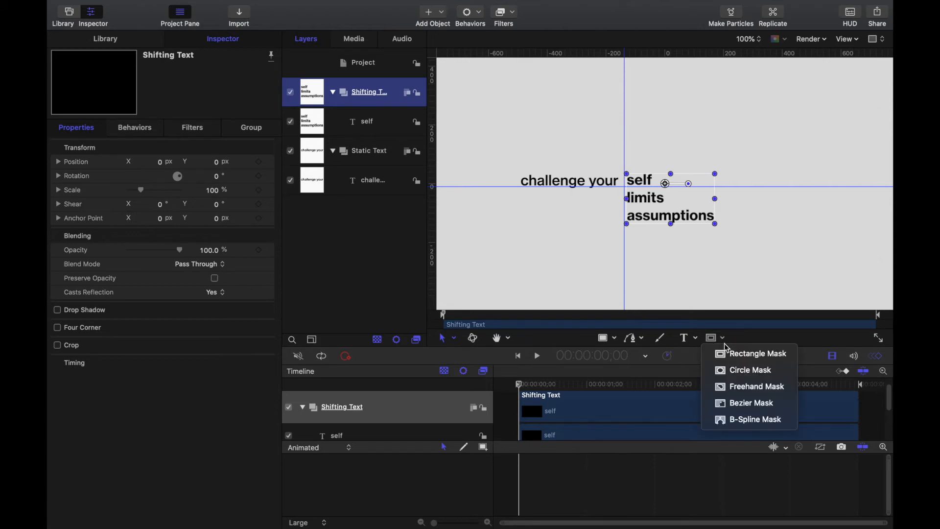
{"action": "left_click", "coordinate": [745, 354]}
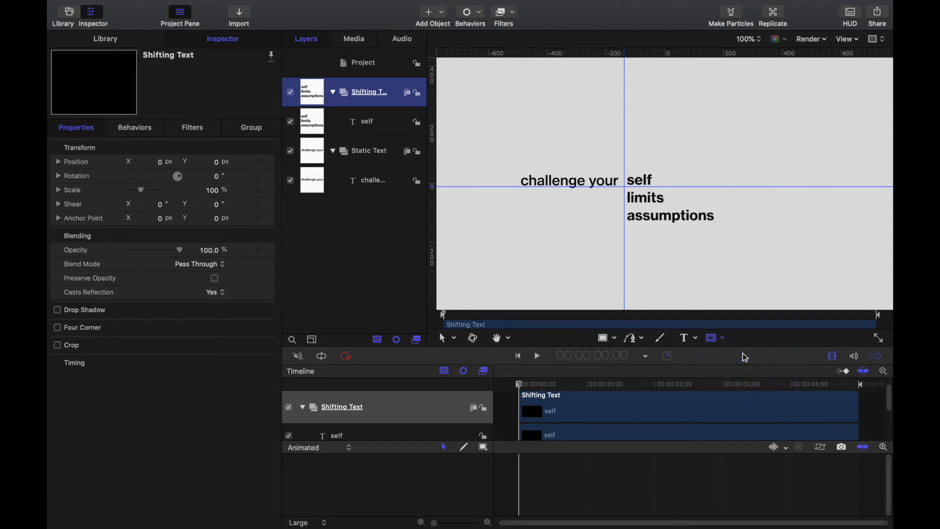
{"action": "left_click_drag", "start_coordinate": [625, 170], "coordinate": [726, 191]}
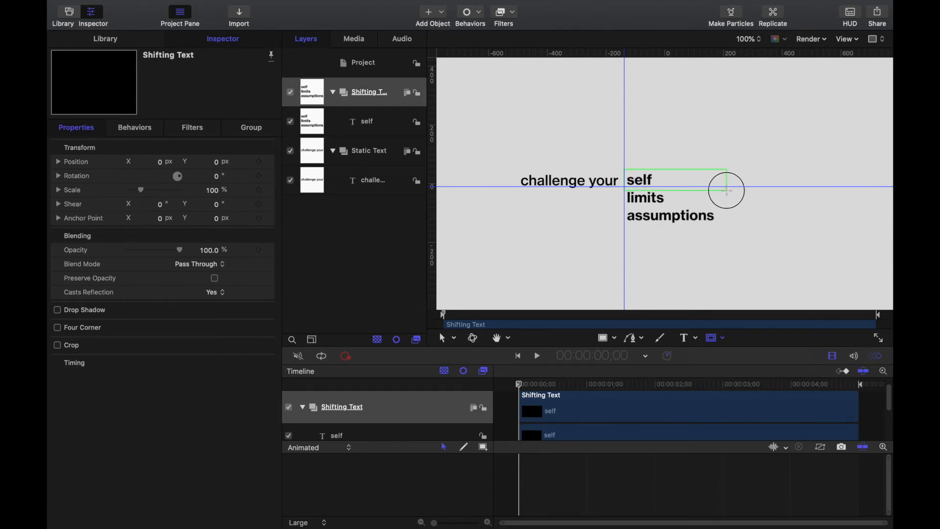
{"action": "left_click_drag", "start_coordinate": [727, 190], "coordinate": [727, 191]}
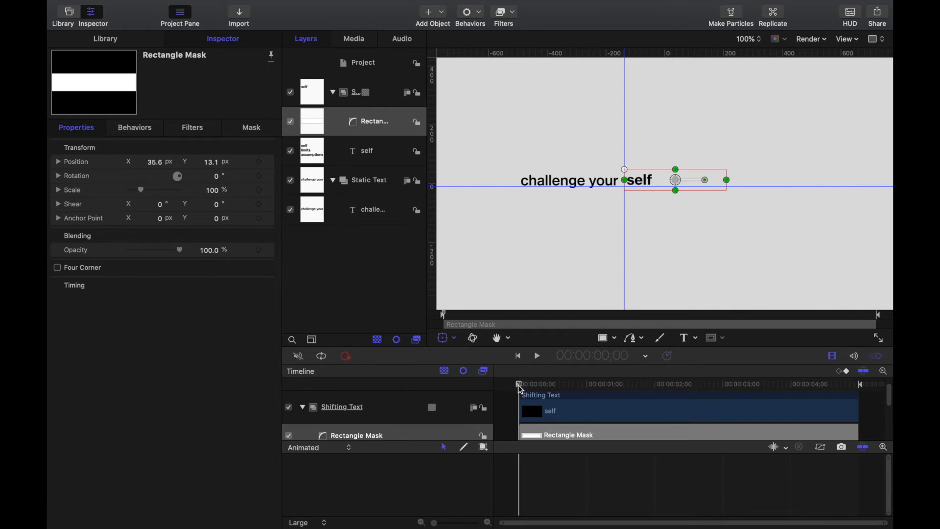
Step: Preview the masked animation, clear the selection, and replay it from the first frame
{"action": "key", "text": "space"}
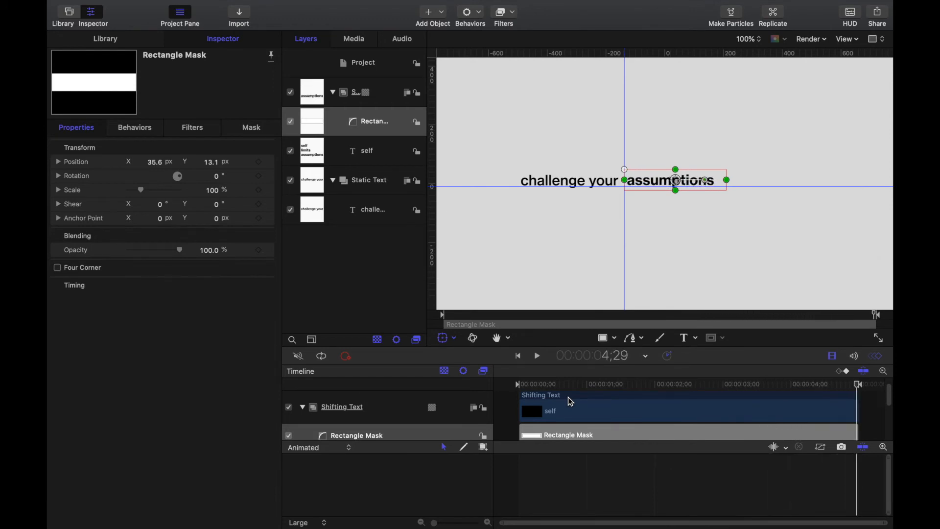
{"action": "left_click", "coordinate": [529, 260]}
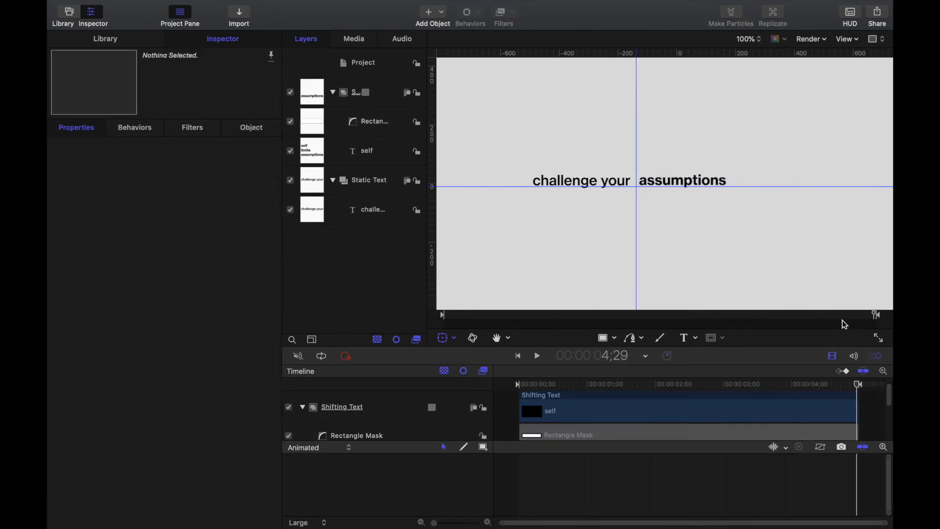
{"action": "left_click_drag", "start_coordinate": [859, 389], "coordinate": [441, 386]}
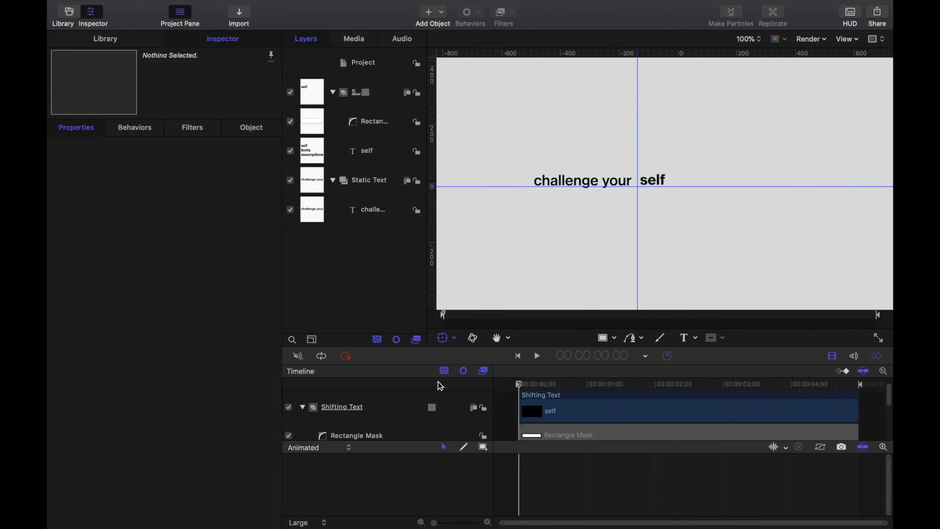
{"action": "key", "text": "space"}
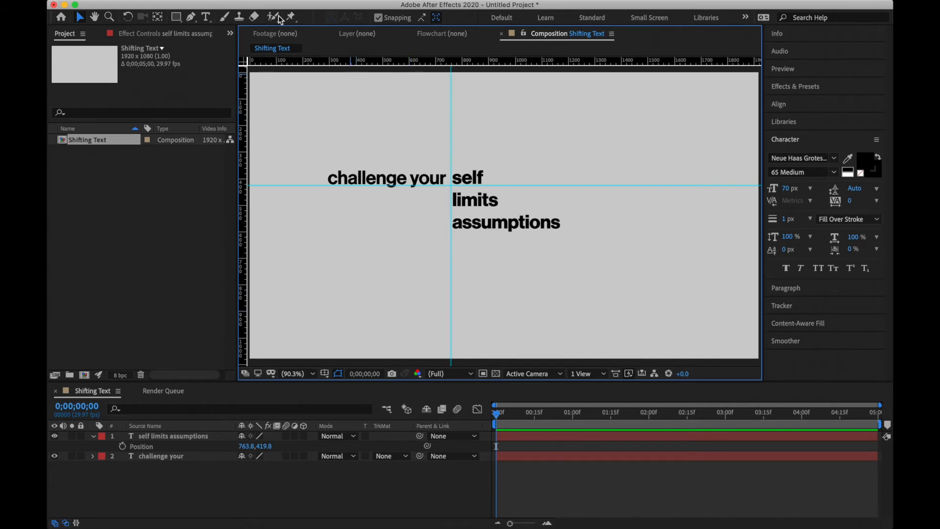
Step: In After Effects, review the Shifting Text composition's settings, including its duration, and keep them as they are
{"action": "right_click", "coordinate": [304, 128]}
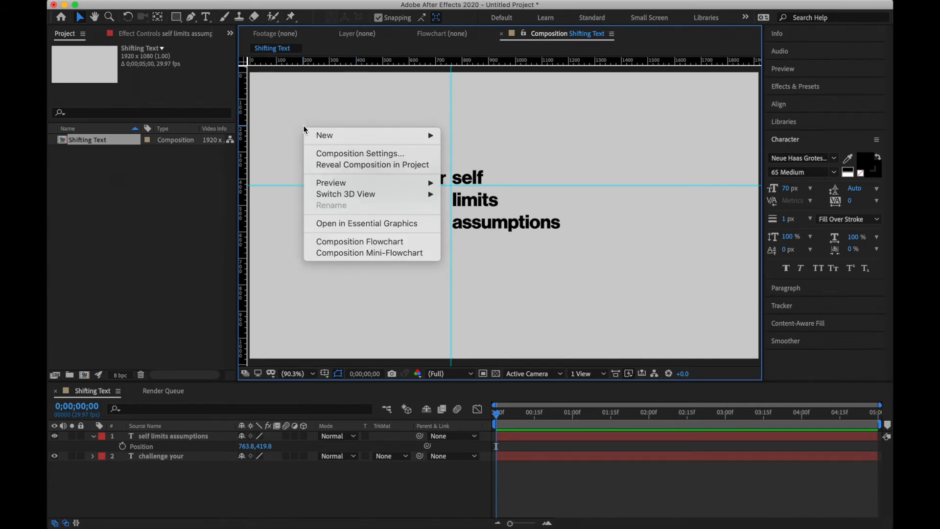
{"action": "left_click", "coordinate": [332, 154]}
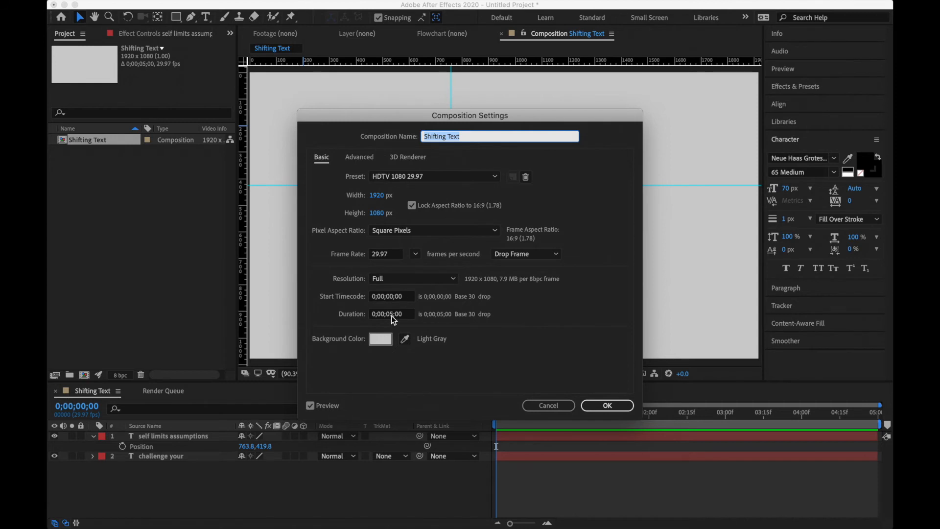
{"action": "left_click", "coordinate": [607, 406]}
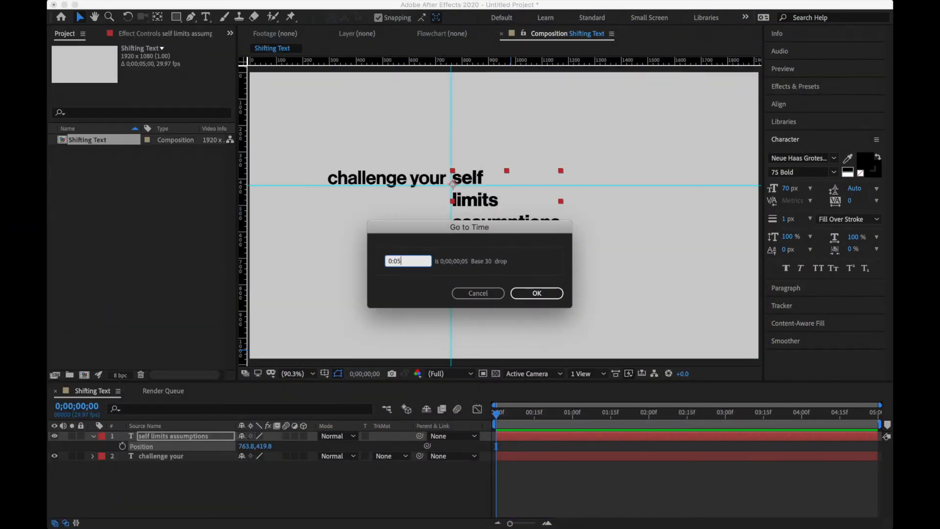
Step: Add position keyframes to the "self limits assumptions" layer at 0;05 and 1;05, holding the same position at both
{"action": "key", "text": "Return"}
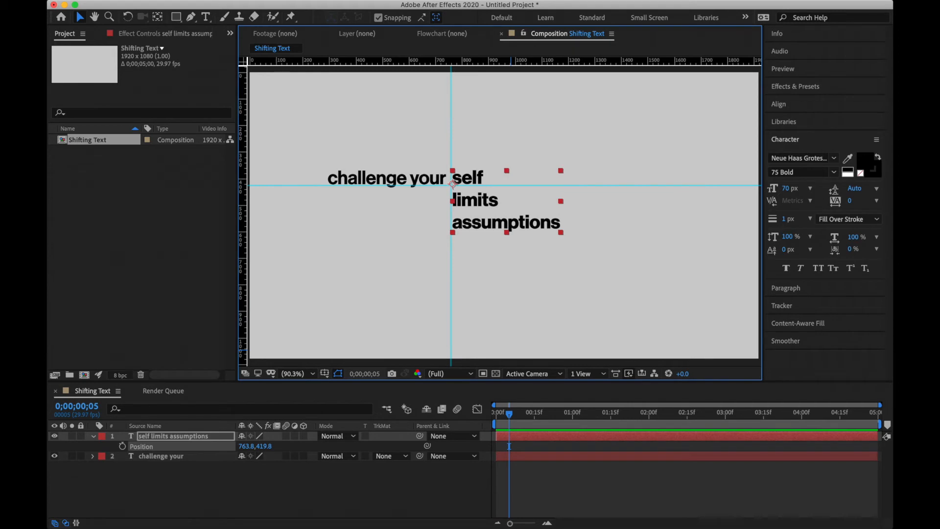
{"action": "left_click", "coordinate": [123, 447]}
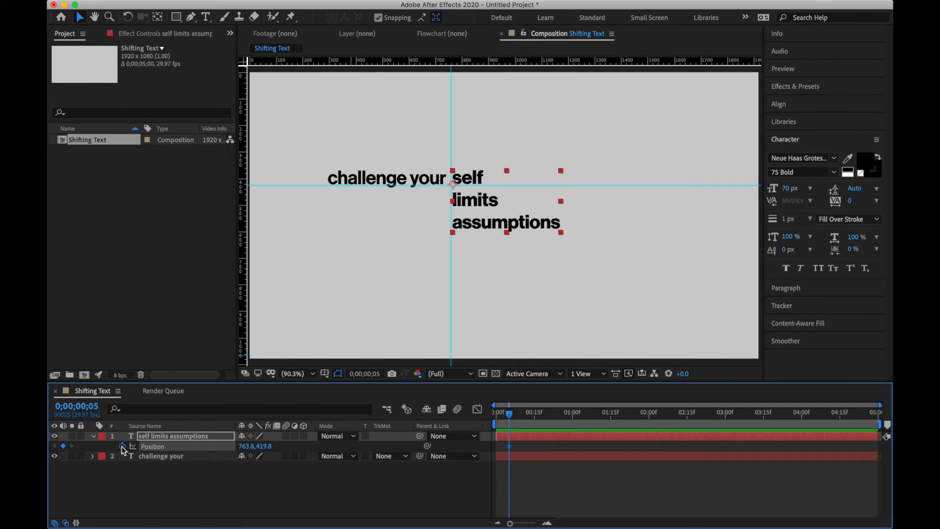
{"action": "left_click", "coordinate": [363, 375]}
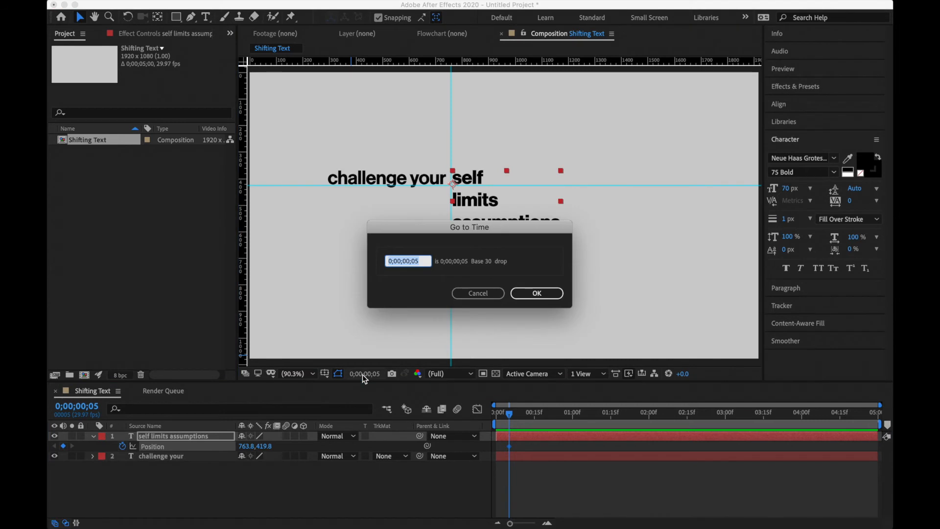
{"action": "type", "text": "1:"}
{"action": "key", "text": "Return"}
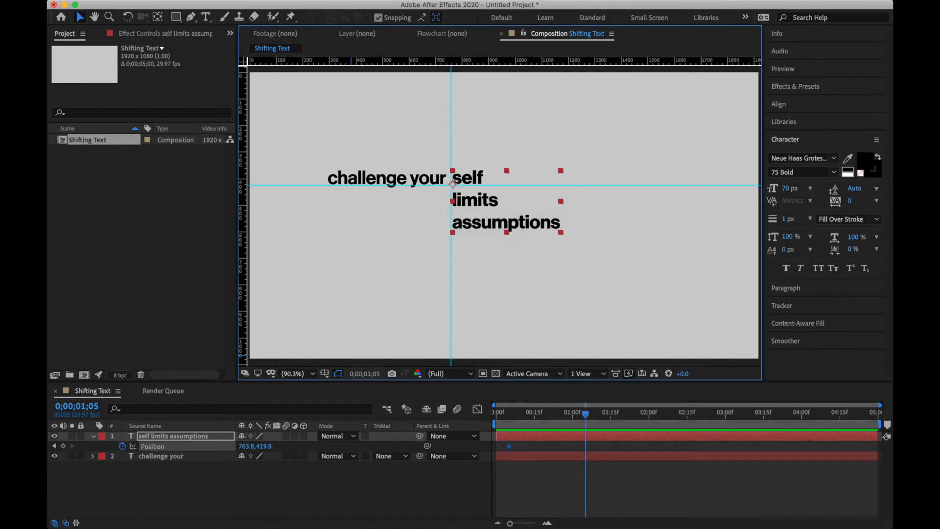
{"action": "left_click", "coordinate": [63, 446]}
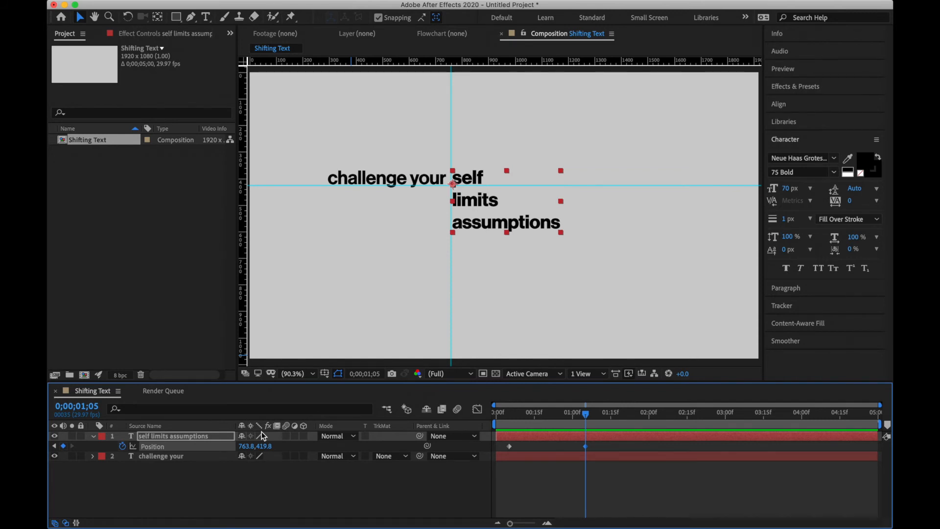
Step: At 1;20 raise the word list to Y 333.8 so "limits" meets the phrase, and add a holding position keyframe at 2;20
{"action": "left_click", "coordinate": [365, 374]}
{"action": "type", "text": "1"}
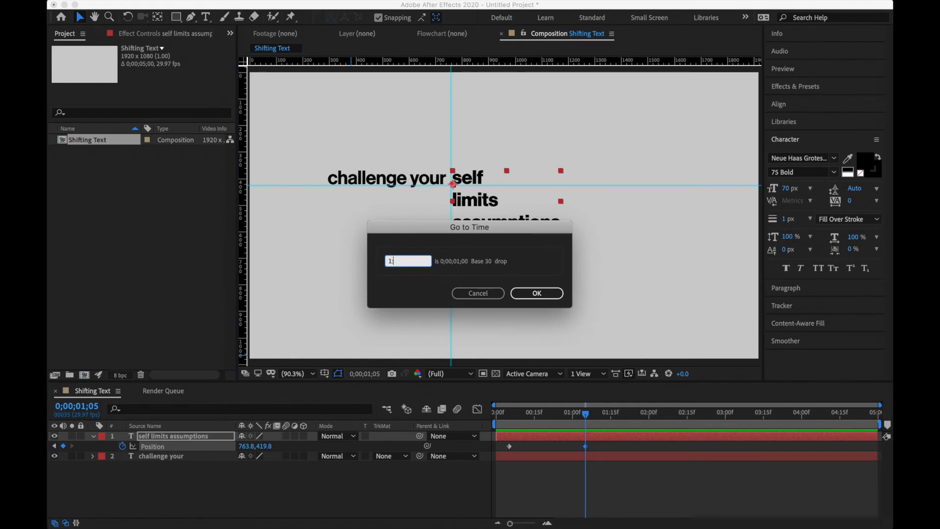
{"action": "type", "text": ":20"}
{"action": "key", "text": "Return"}
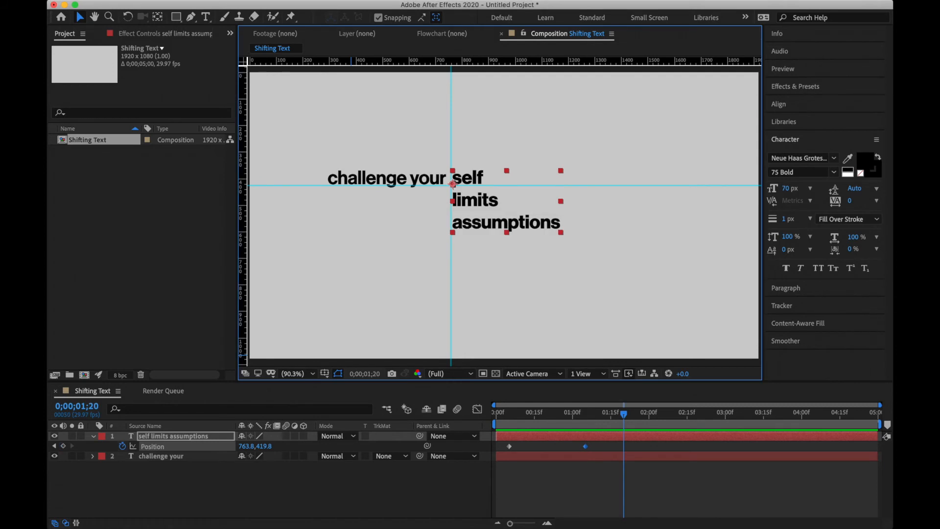
{"action": "left_click_drag", "start_coordinate": [264, 447], "coordinate": [210, 448]}
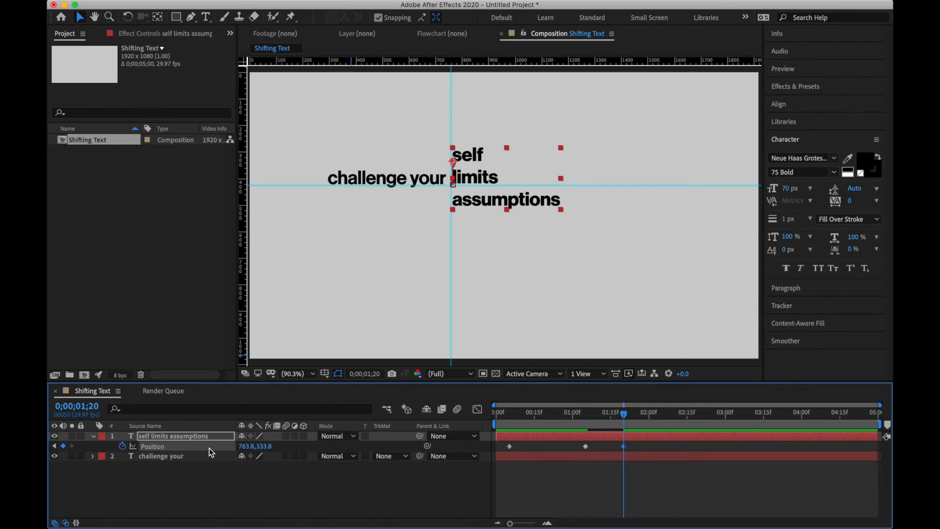
{"action": "left_click", "coordinate": [354, 373]}
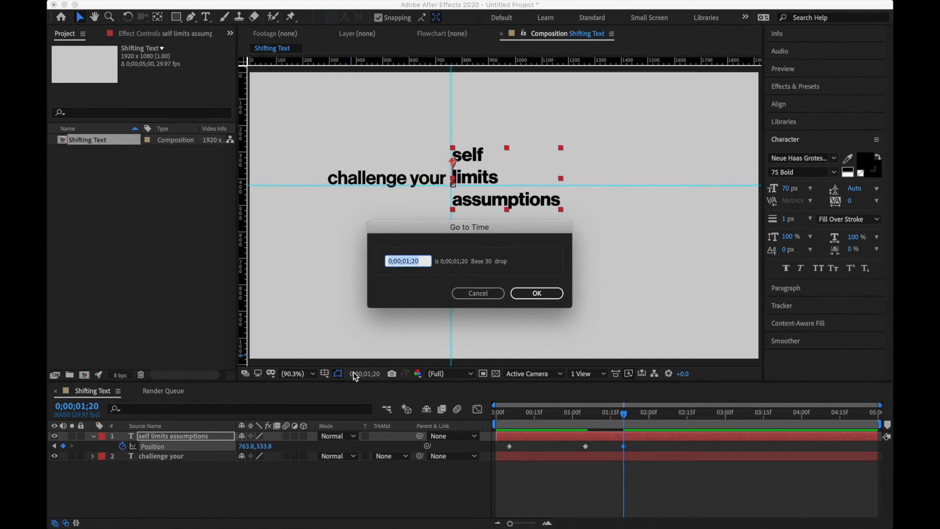
{"action": "type", "text": "2:20"}
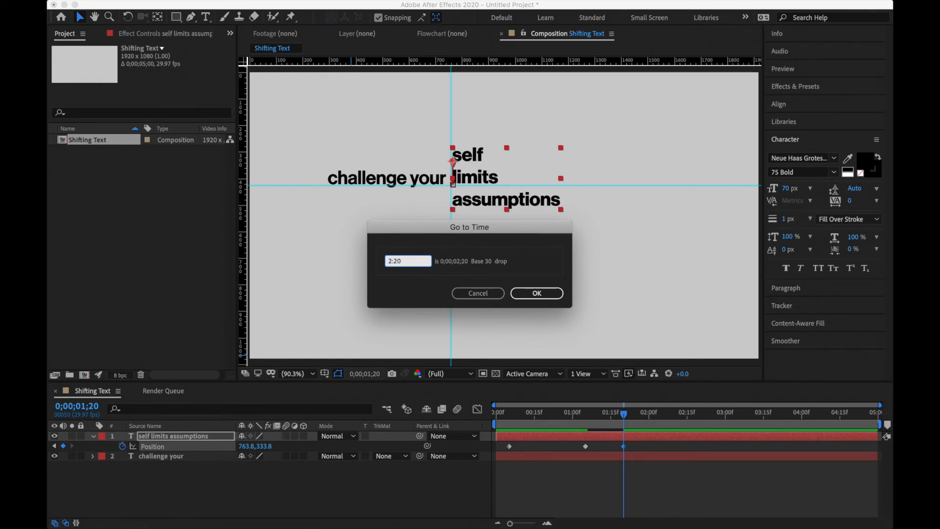
{"action": "key", "text": "Return"}
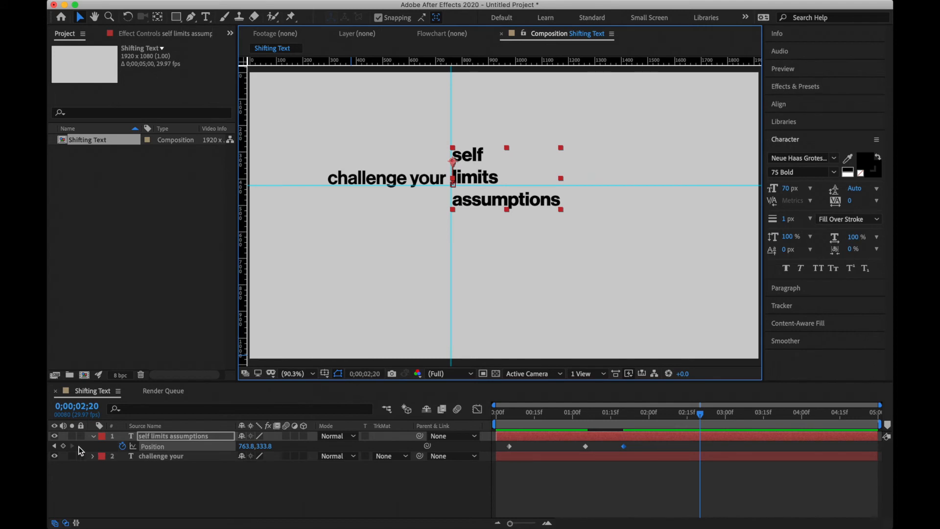
{"action": "left_click", "coordinate": [63, 446]}
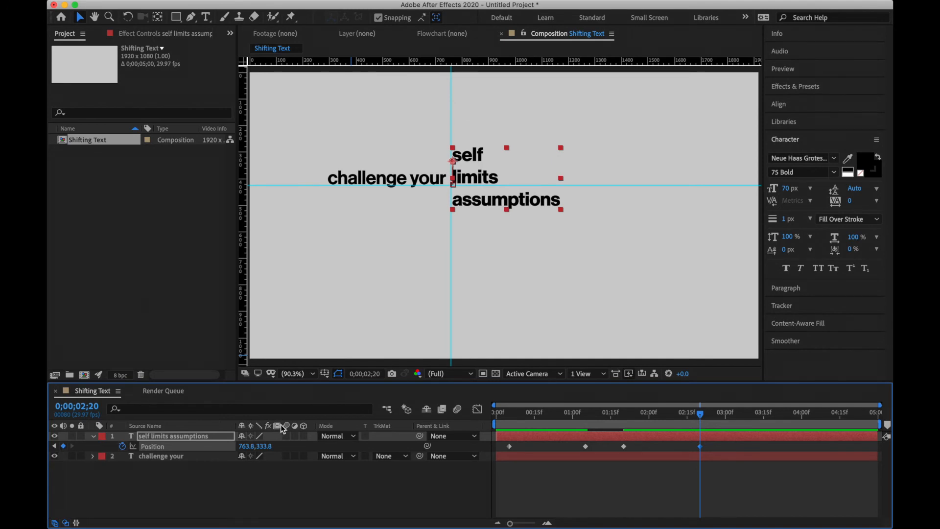
Step: At 3;05 raise the word list to Y 248.8 so "assumptions" lines up with "challenge your"
{"action": "left_click", "coordinate": [366, 375]}
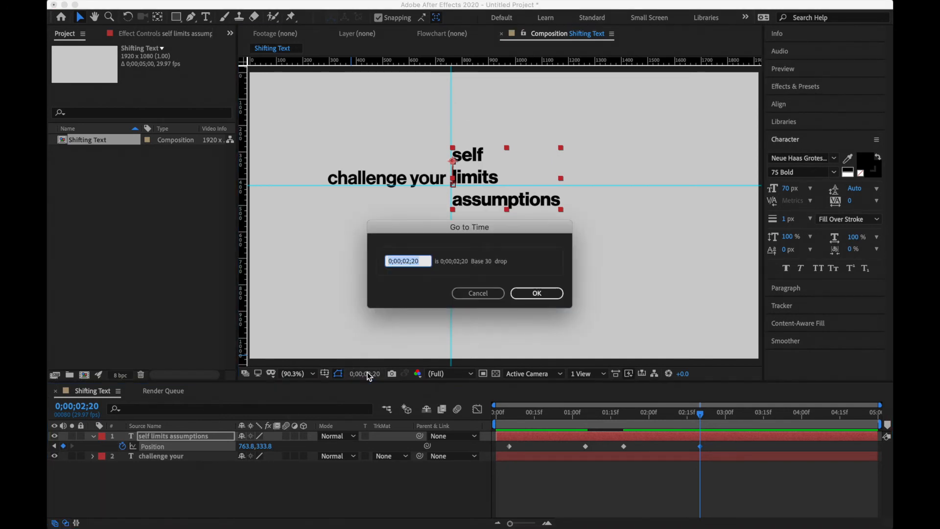
{"action": "type", "text": "3:05"}
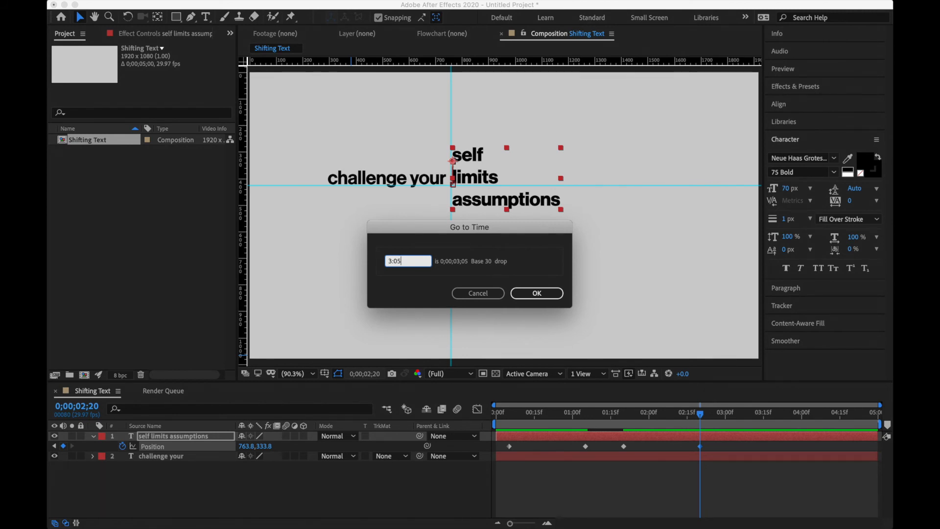
{"action": "key", "text": "Return"}
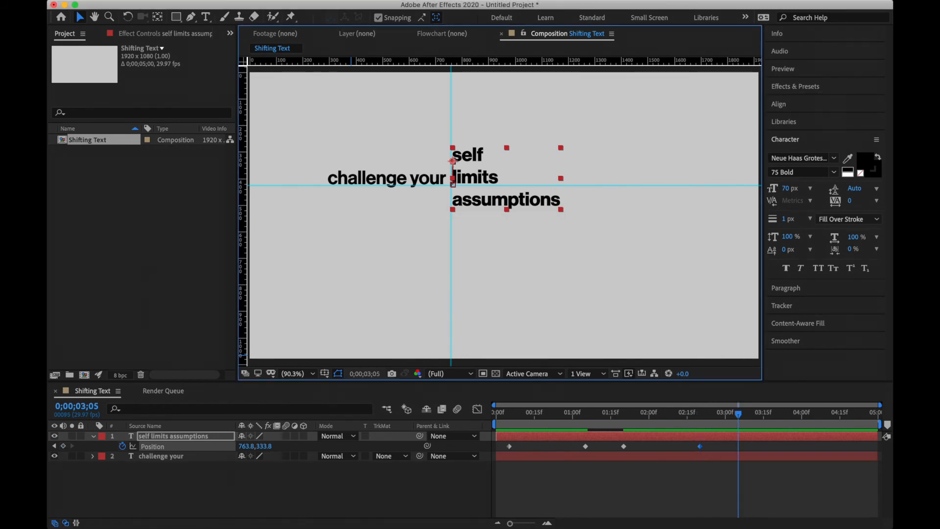
{"action": "mouse_move", "coordinate": [262, 446]}
{"action": "left_mouse_down"}
{"action": "mouse_move", "coordinate": [205, 447]}
{"action": "mouse_move", "coordinate": [262, 446]}
{"action": "left_mouse_up"}
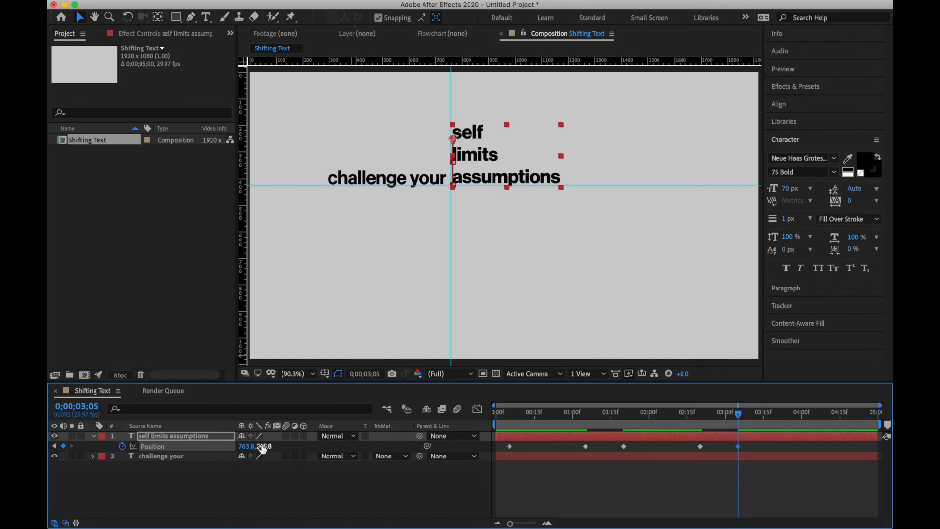
Step: Add a holding position keyframe at 4;05 and apply Easy Ease to all of the word list's position keyframes
{"action": "left_click", "coordinate": [365, 374]}
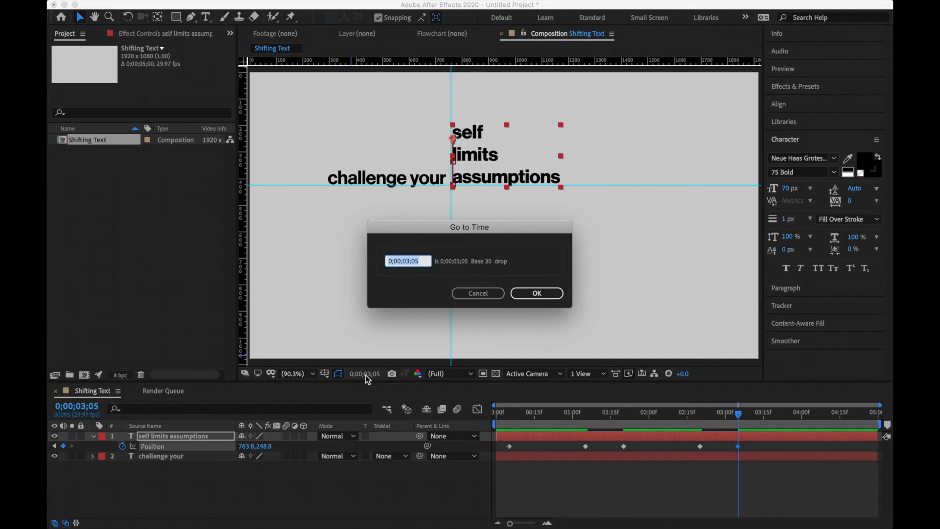
{"action": "type", "text": "4:05"}
{"action": "key", "text": "Return"}
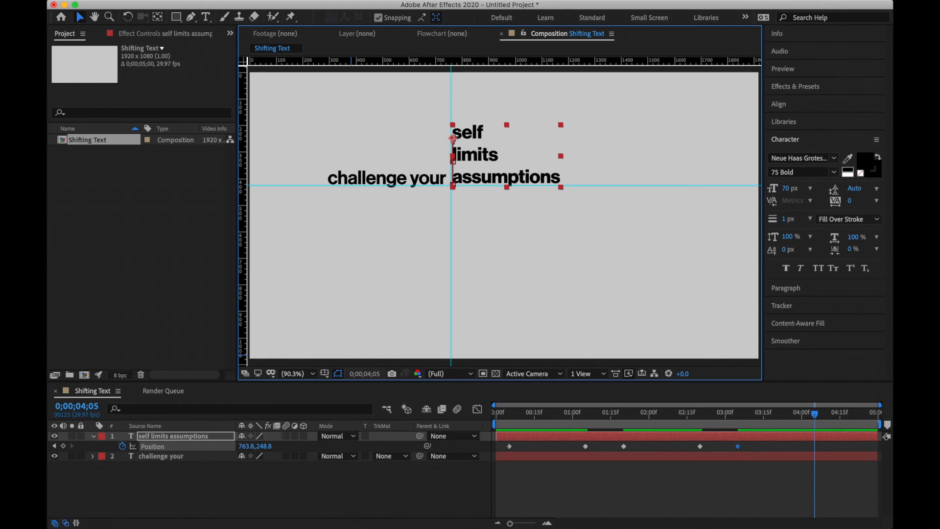
{"action": "left_click", "coordinate": [63, 446]}
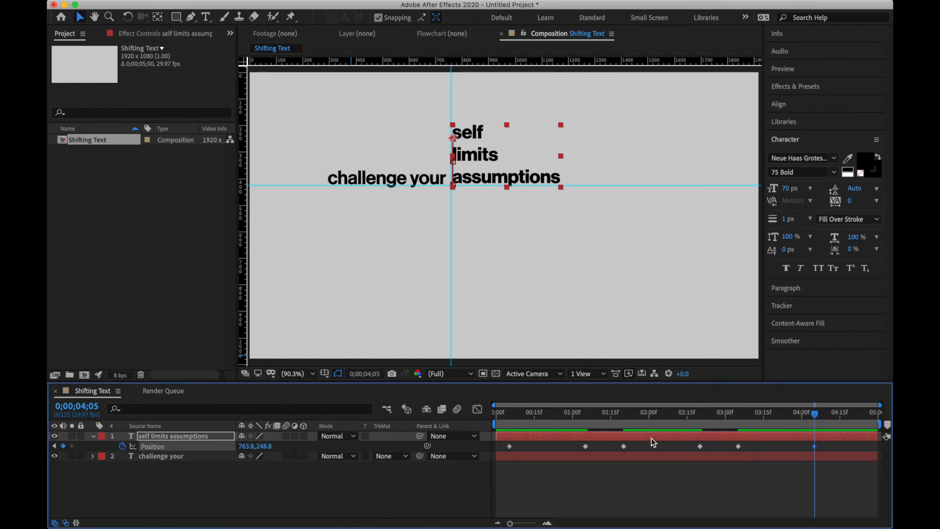
{"action": "left_click_drag", "start_coordinate": [831, 444], "coordinate": [498, 449]}
{"action": "key", "text": "F9"}
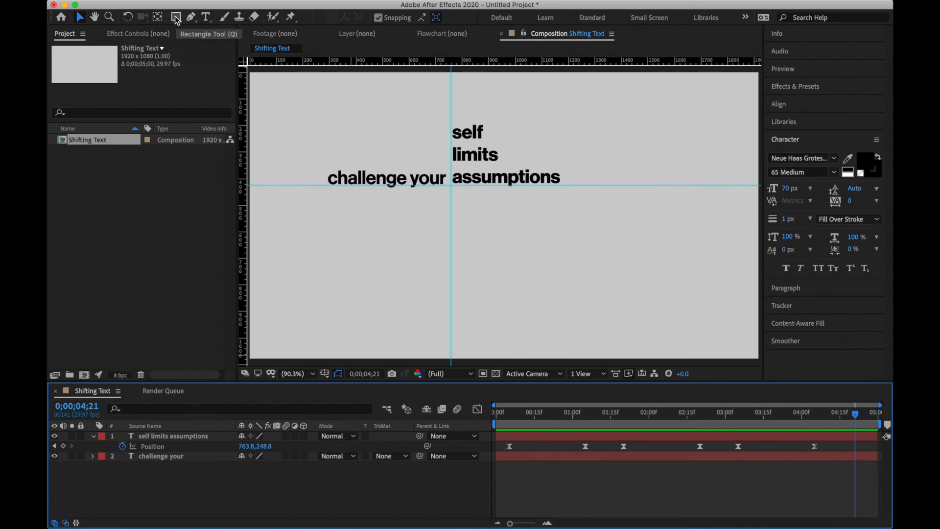
Step: Create a full-frame rectangle shape layer and reduce its vertical scale to 8% to form a thin horizontal band
{"action": "double_click", "coordinate": [175, 16]}
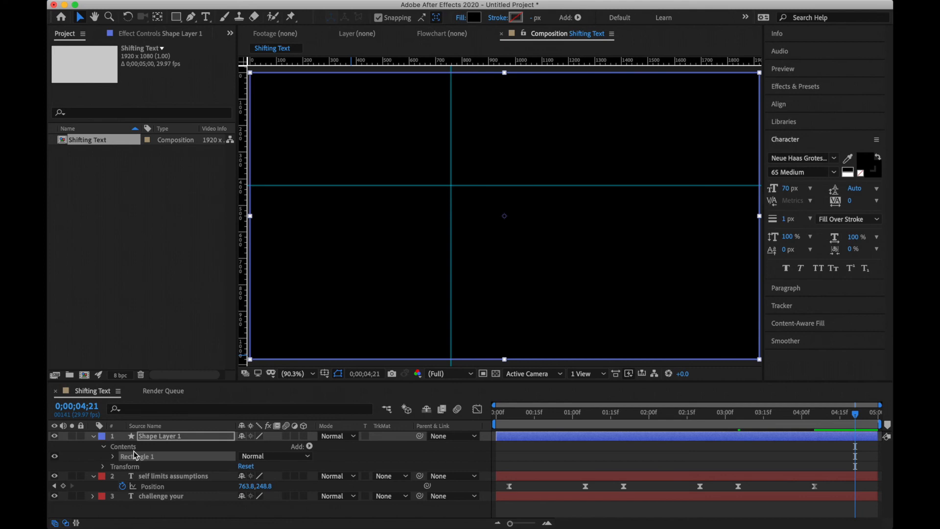
{"action": "left_click", "coordinate": [102, 467]}
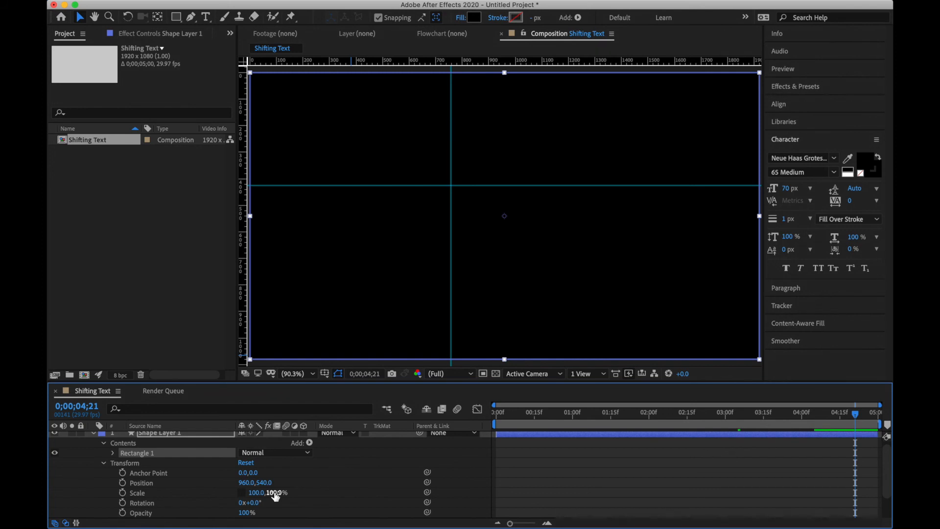
{"action": "left_click_drag", "start_coordinate": [276, 495], "coordinate": [223, 495]}
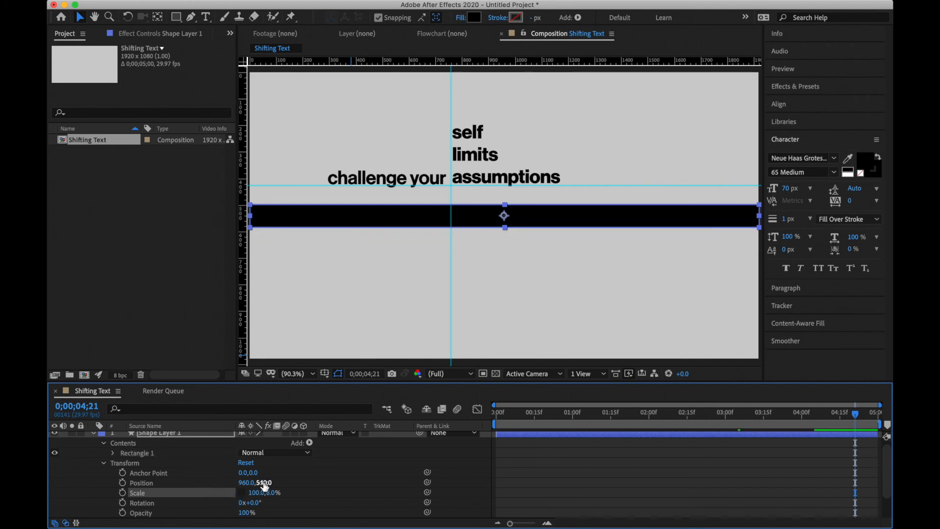
Step: Raise the rectangle band to Y 398 over the "challenge your" line, checking its coverage at 66% opacity before restoring 100%
{"action": "left_click_drag", "start_coordinate": [265, 484], "coordinate": [172, 491]}
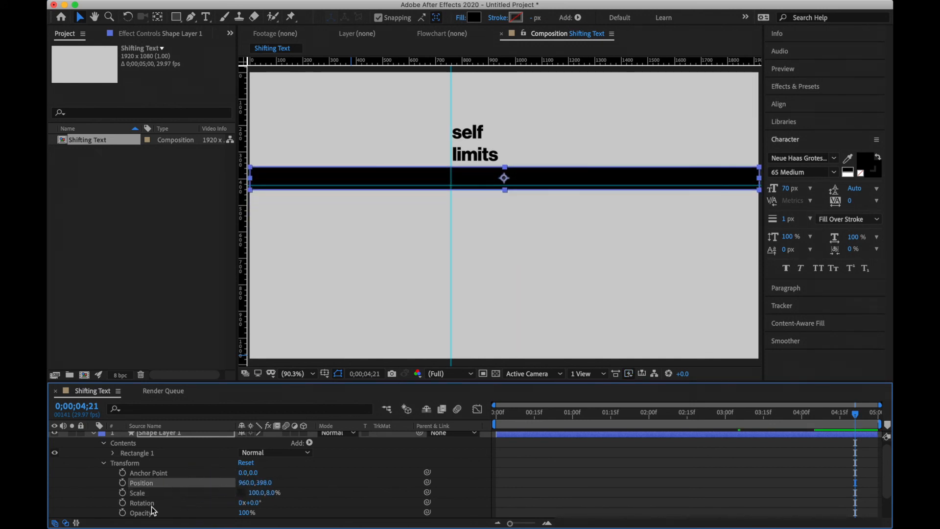
{"action": "left_click_drag", "start_coordinate": [243, 513], "coordinate": [225, 514]}
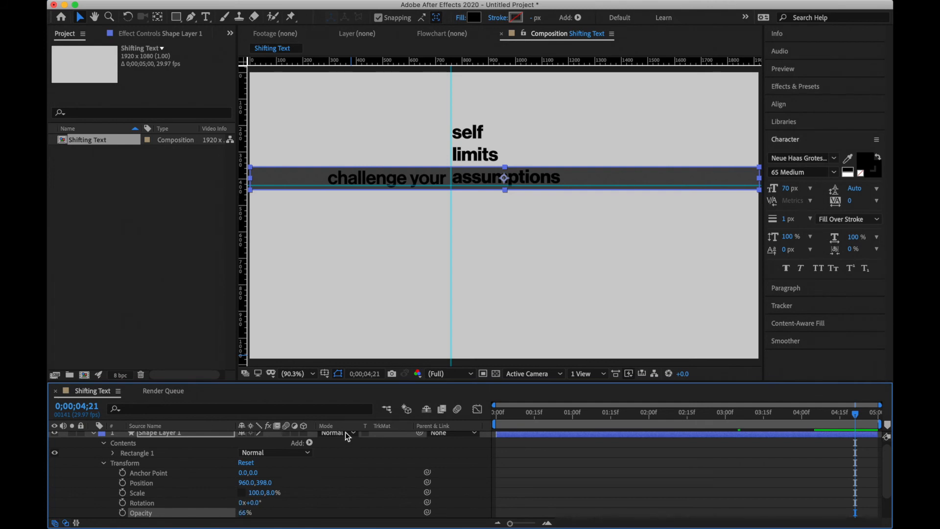
{"action": "left_click_drag", "start_coordinate": [243, 512], "coordinate": [268, 511]}
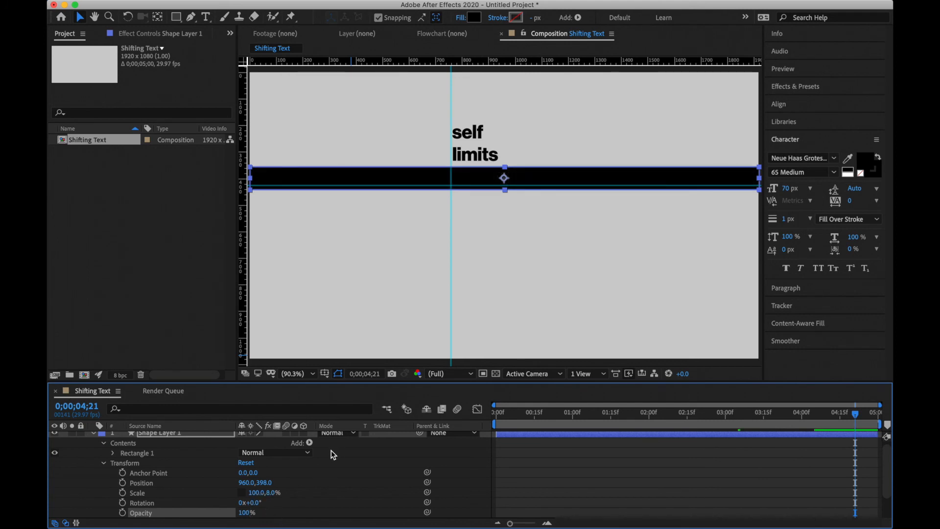
Step: Set the "self limits assumptions" layer's track matte to Alpha Matte "Shape Layer 1" and preview the animation
{"action": "left_click", "coordinate": [104, 464]}
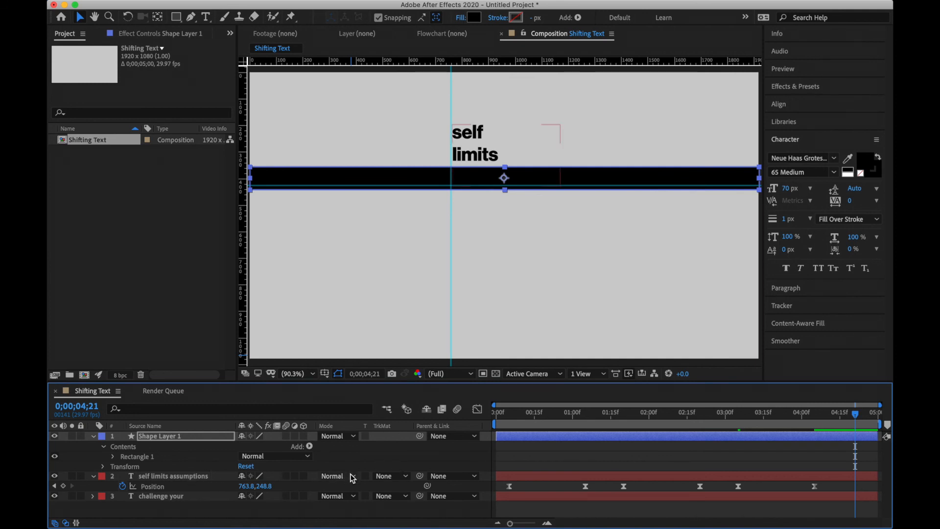
{"action": "left_click", "coordinate": [410, 479]}
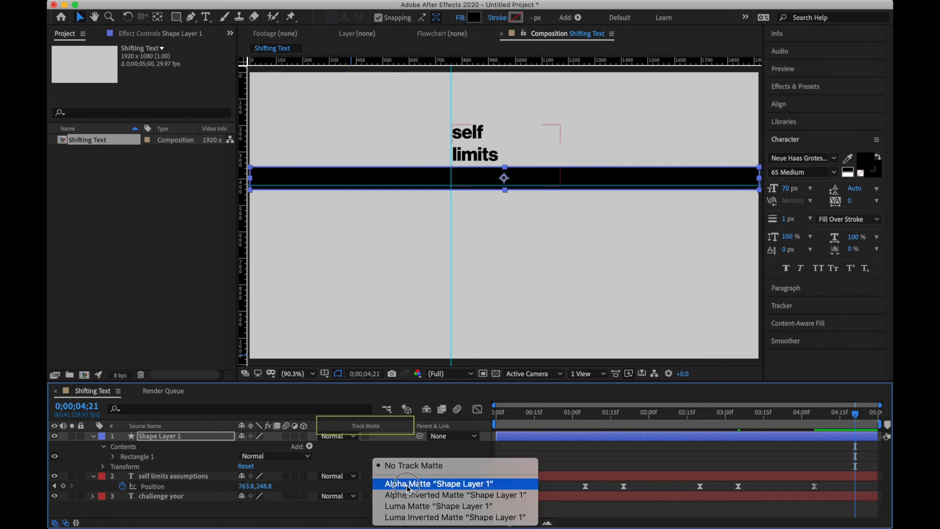
{"action": "left_click", "coordinate": [408, 485]}
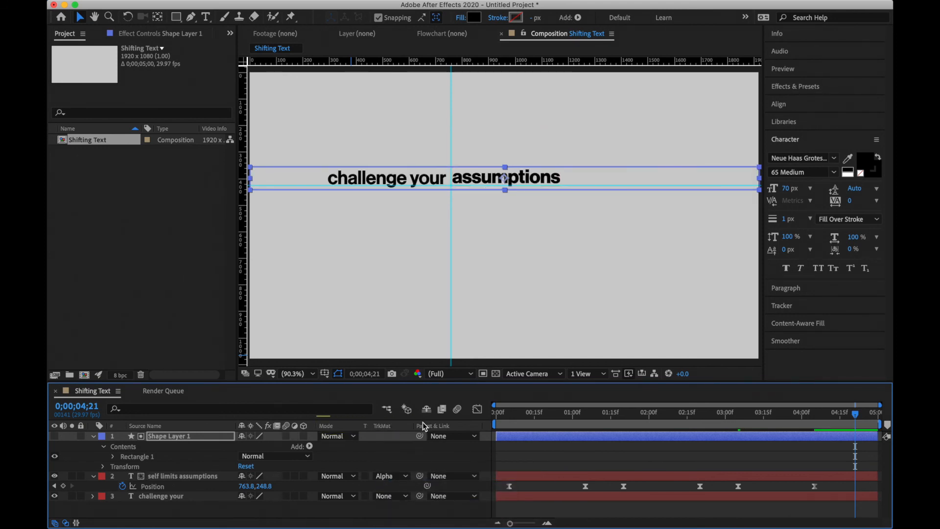
{"action": "left_click", "coordinate": [480, 262]}
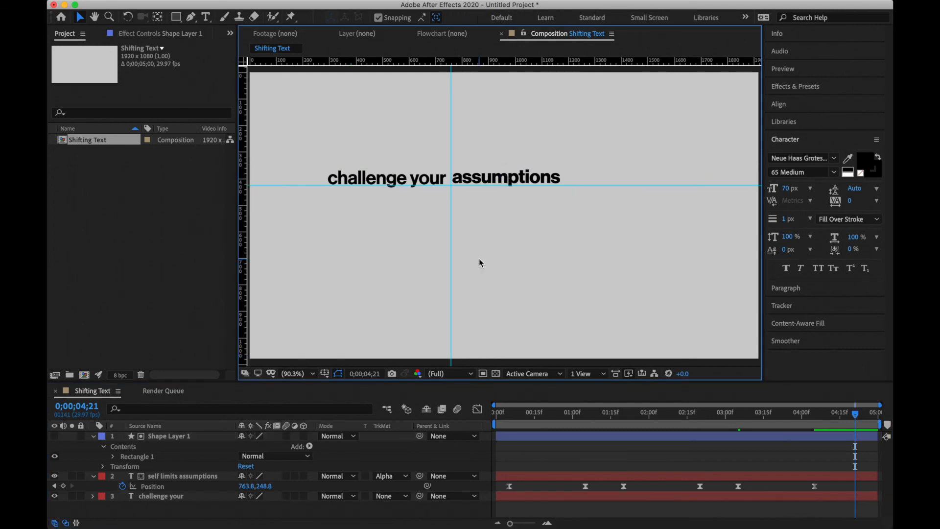
{"action": "key", "text": "space"}
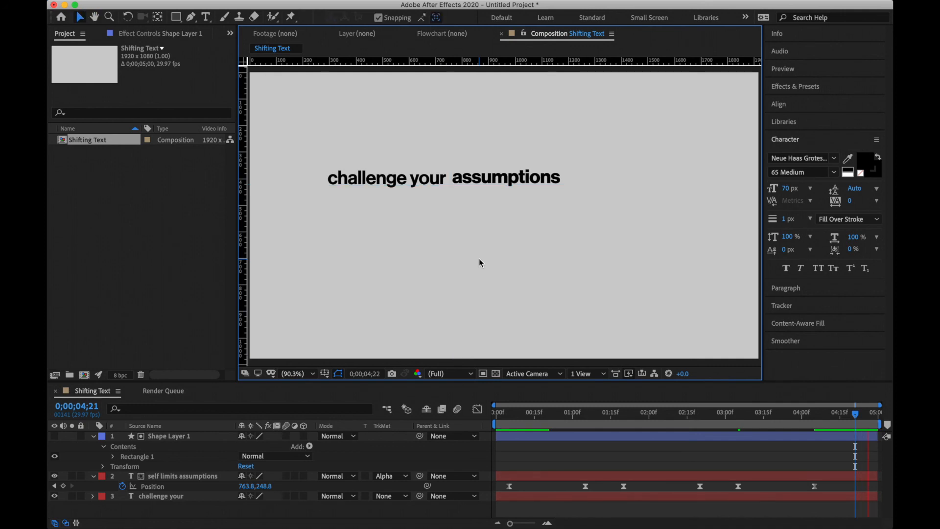